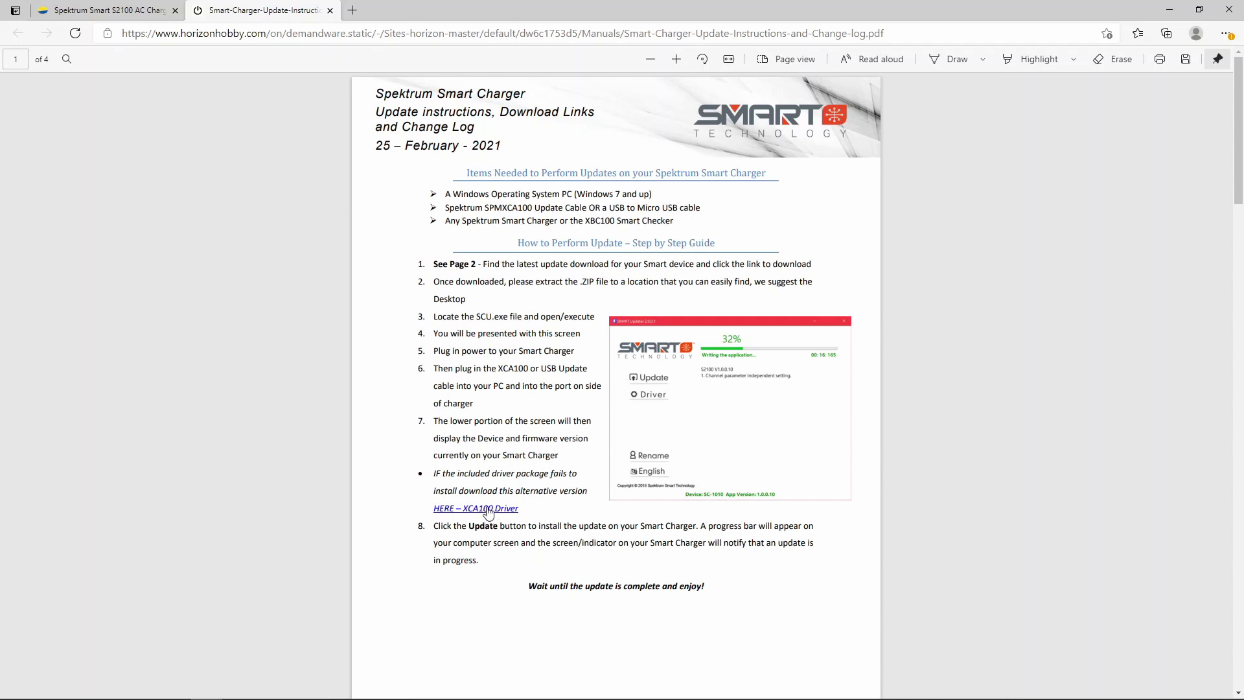
Step: Download the S2100 AC Dual Port Charger V1.1.0.7 firmware from the update instructions and open the archive from the Downloads folder
scroll(593, 547, down, 7)
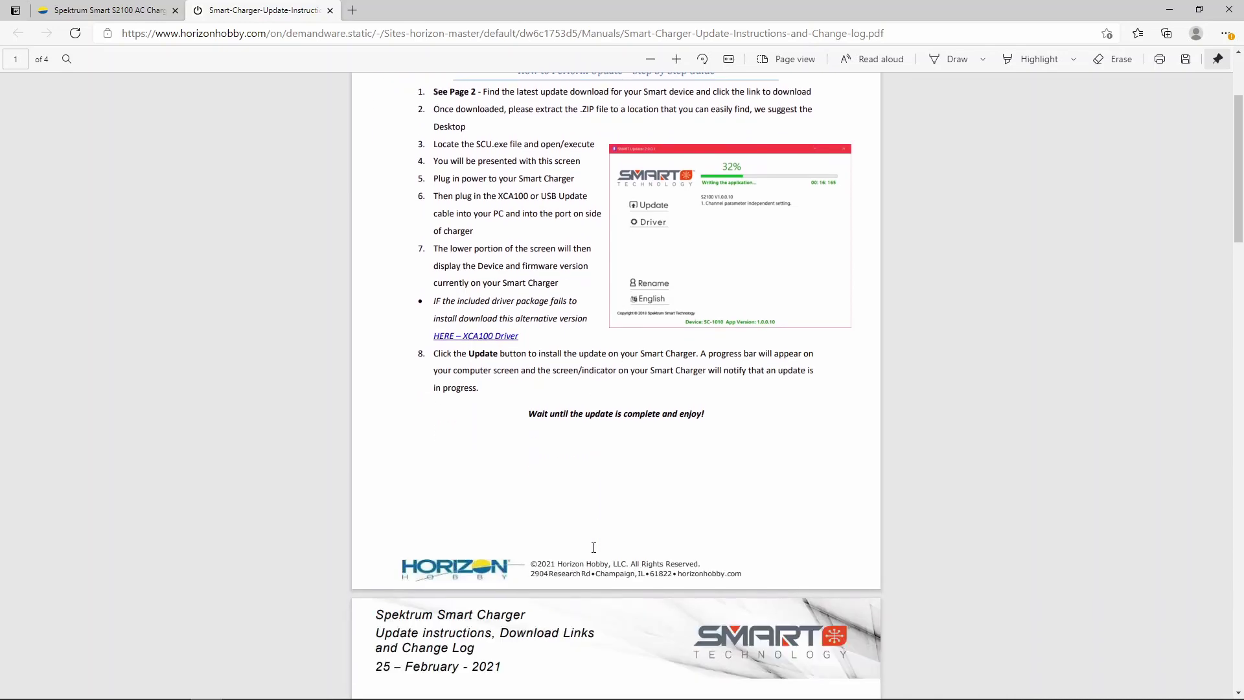
scroll(594, 548, down, 3)
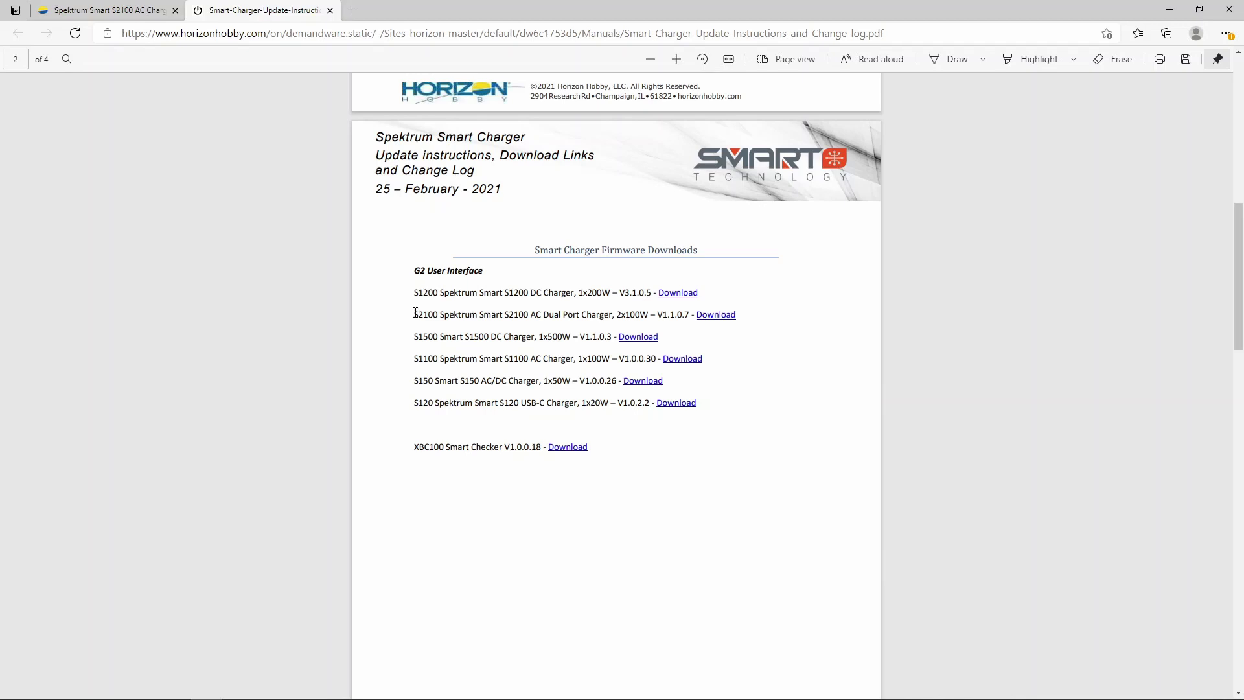
click(716, 317)
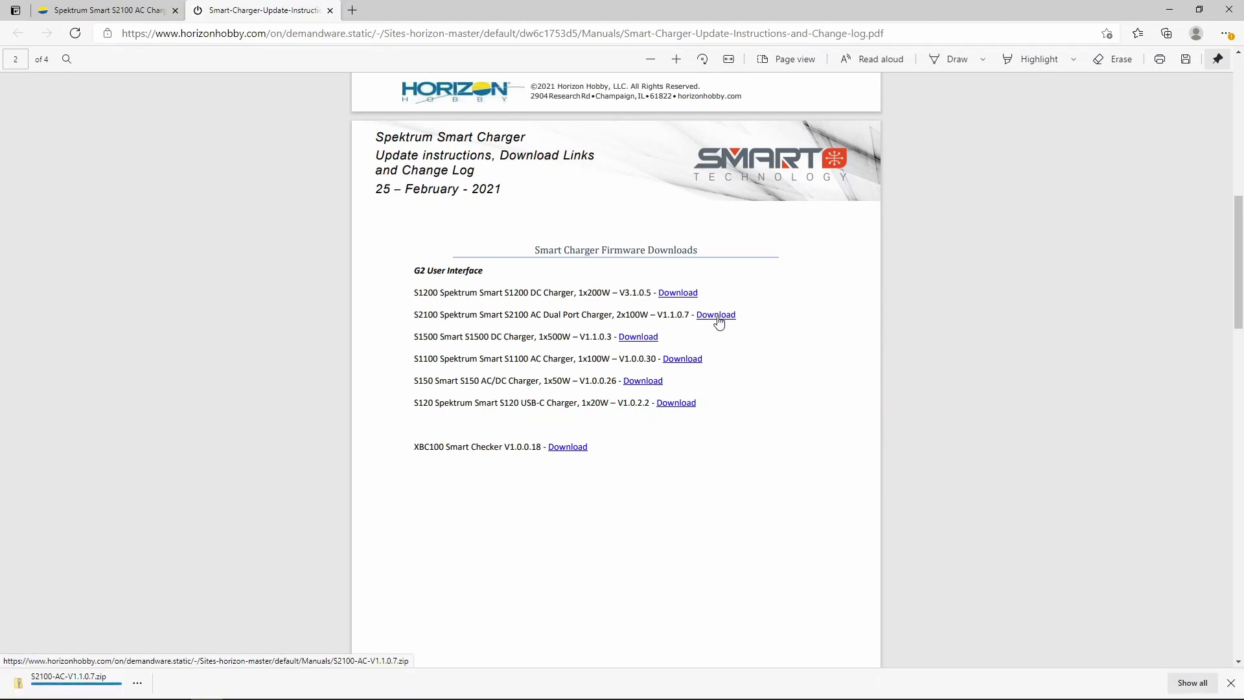
click(139, 688)
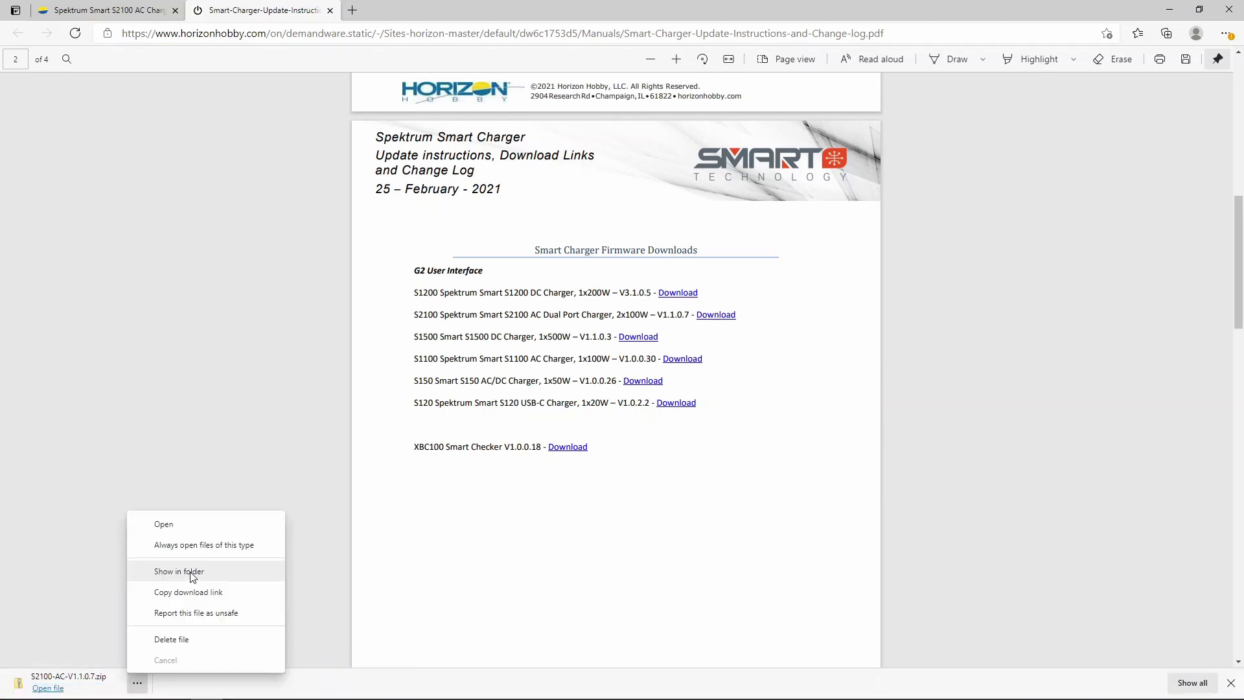
click(189, 570)
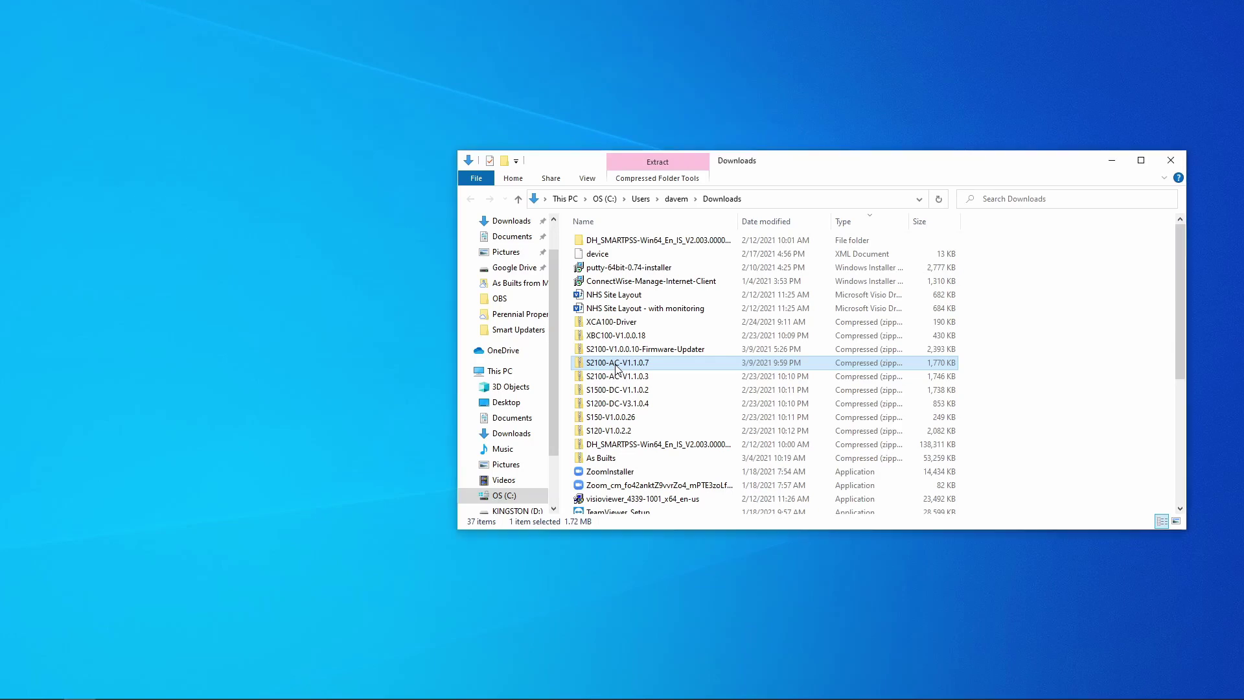
double_click(615, 365)
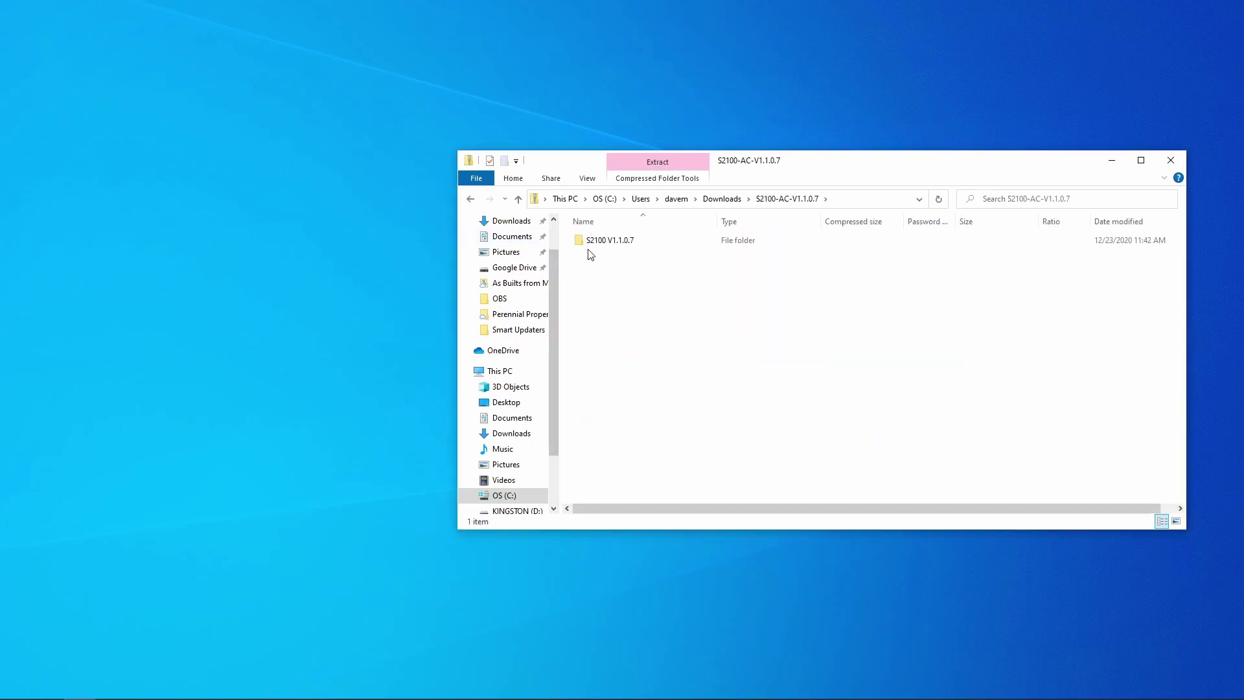
Step: Create a desktop folder named "S2100 Update" and open it
right_click(72, 85)
mouse_move(97, 188)
click(227, 184)
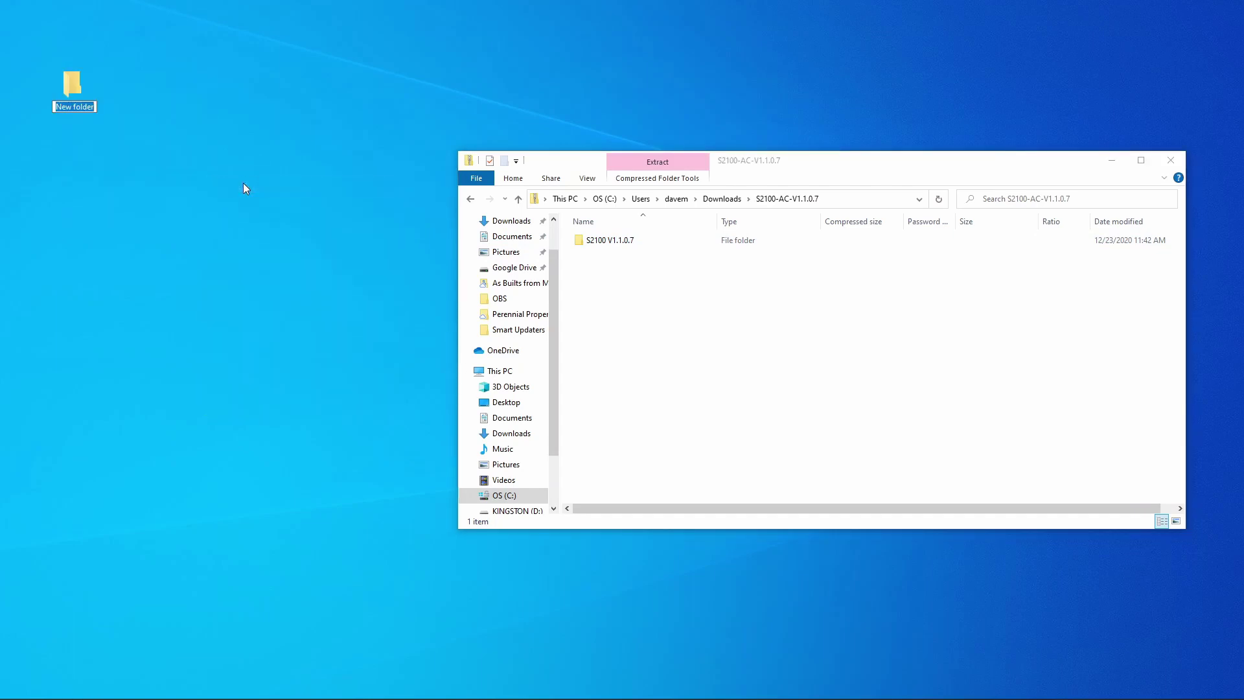
text(S2100 Update)
key(Return)
key(Return)
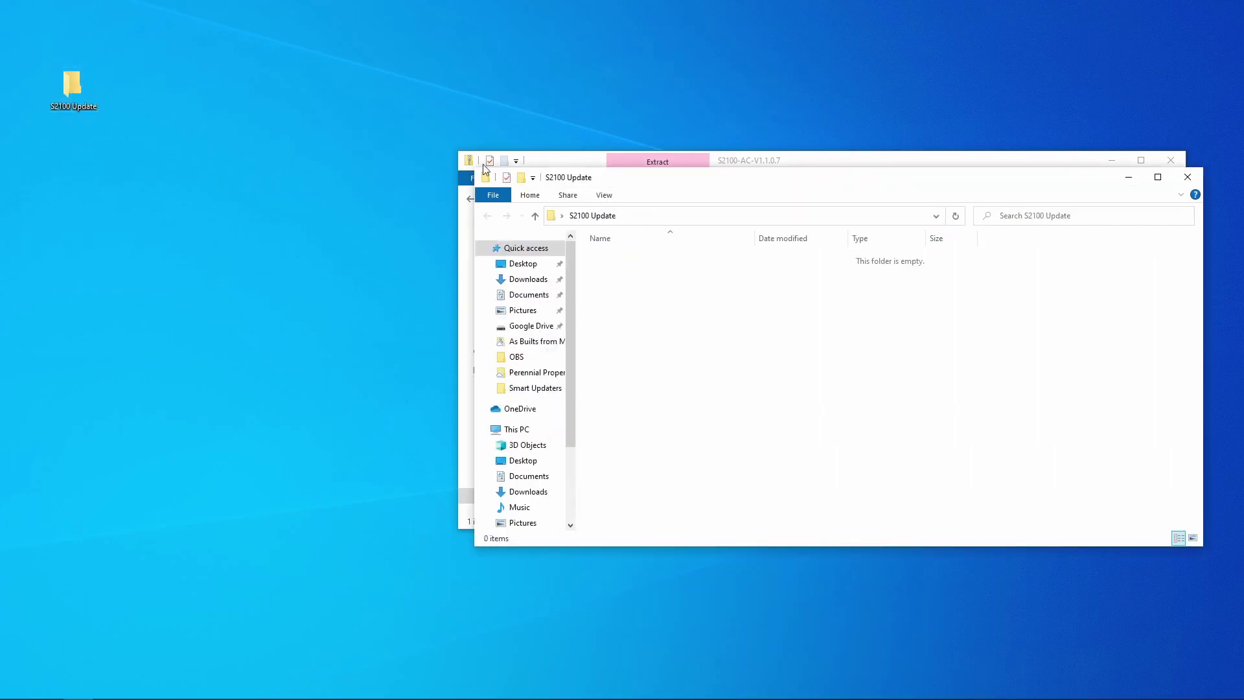
Step: Copy the S2100 V1.1.0.7 folder from the firmware archive into the S2100 Update folder and close the archive window
drag(635, 181, 206, 44)
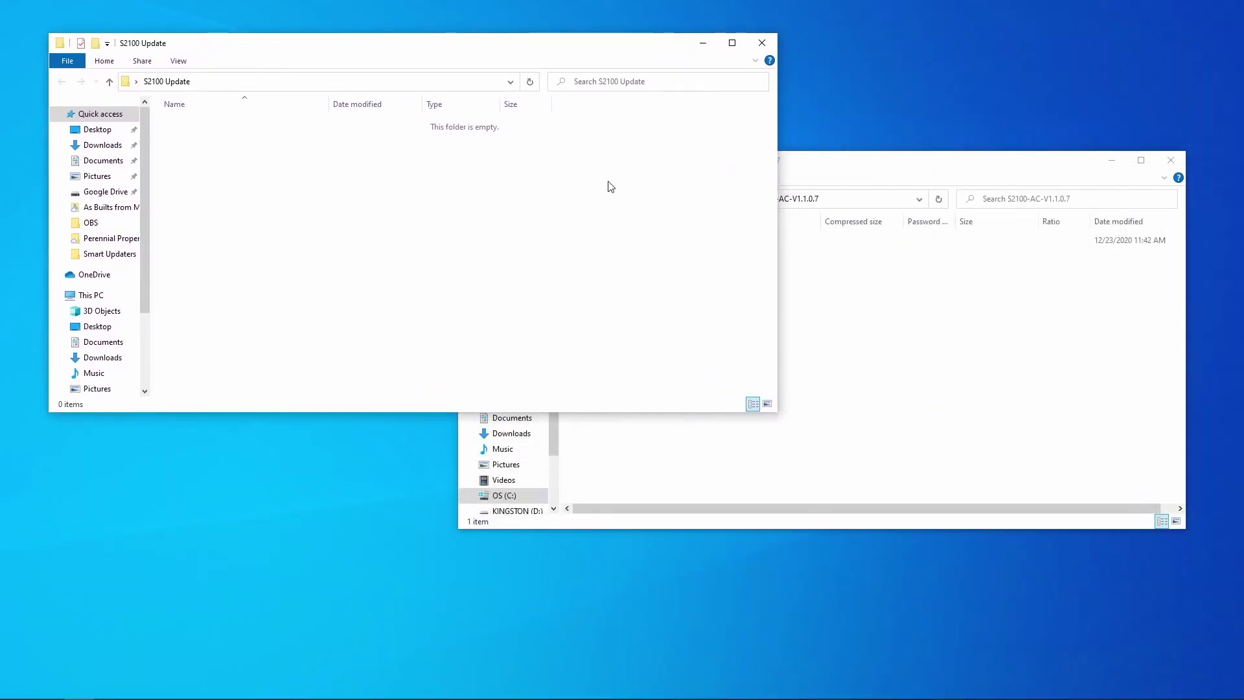
click(856, 166)
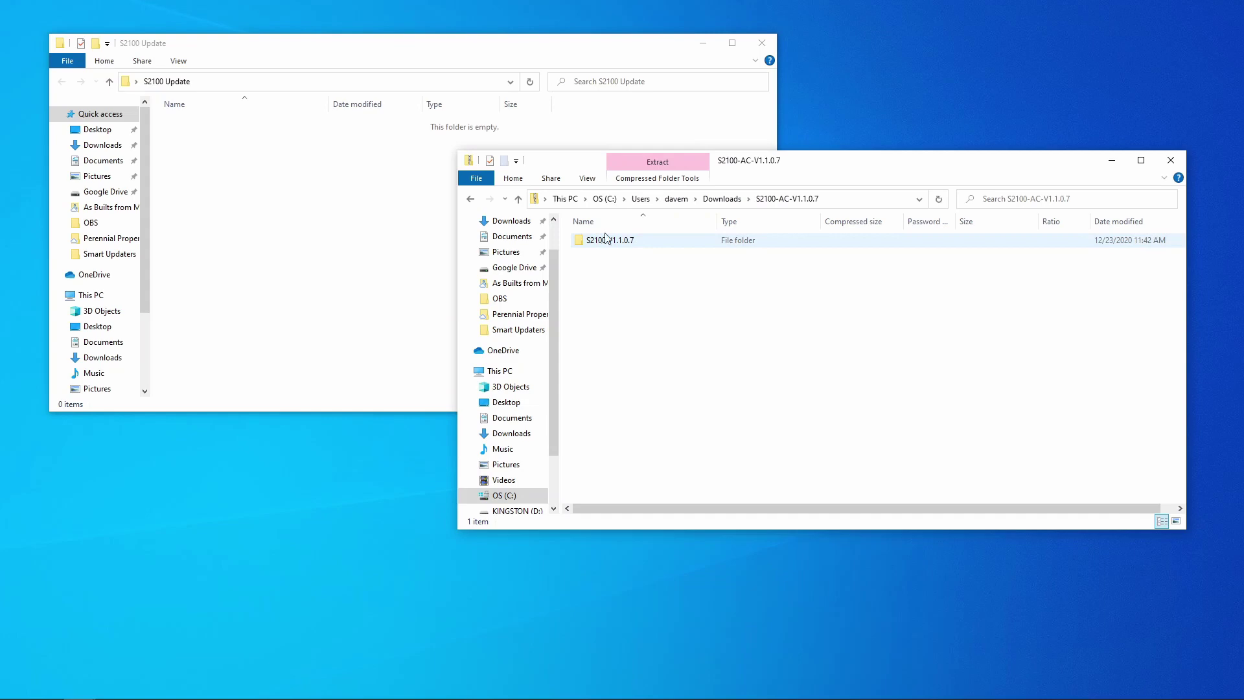
click(471, 201)
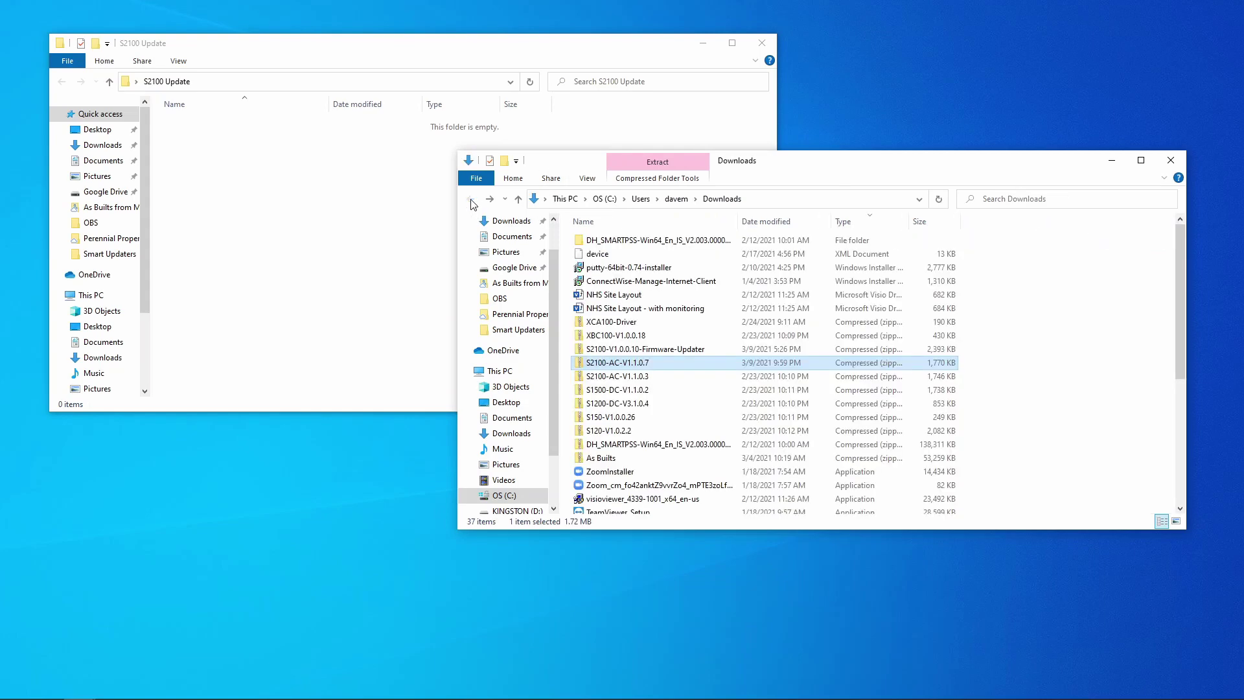
double_click(613, 364)
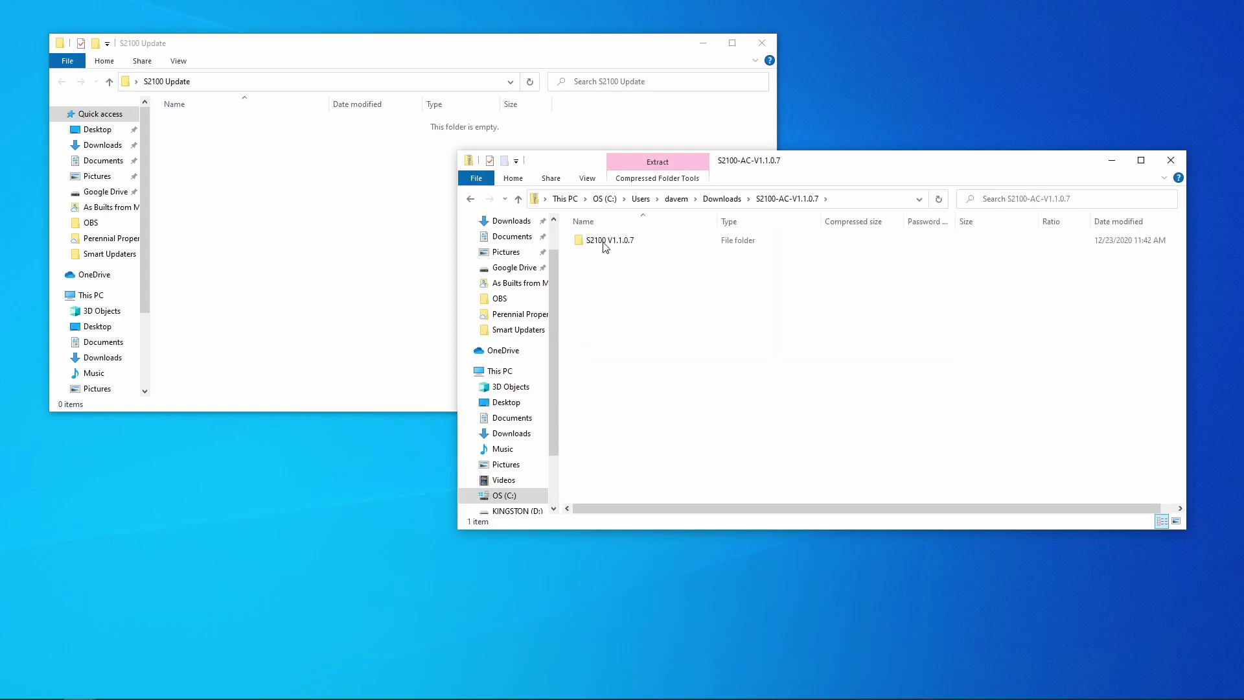
drag(598, 244, 224, 188)
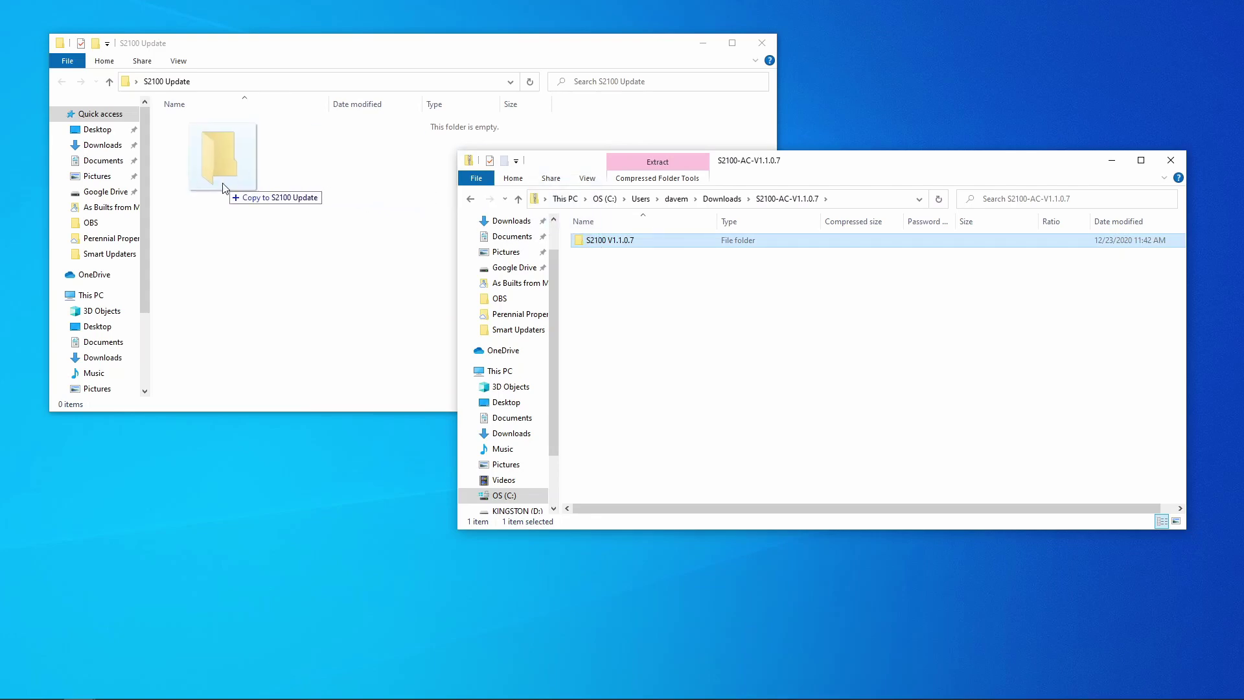
drag(223, 188, 223, 188)
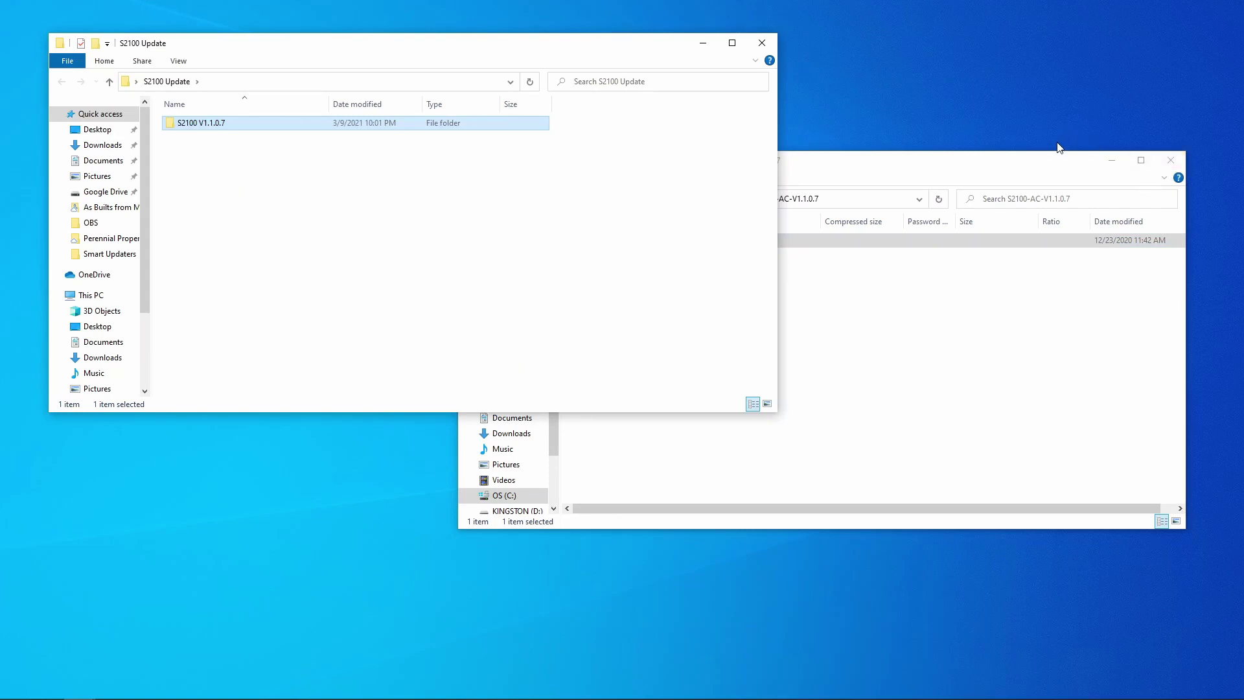
click(1170, 160)
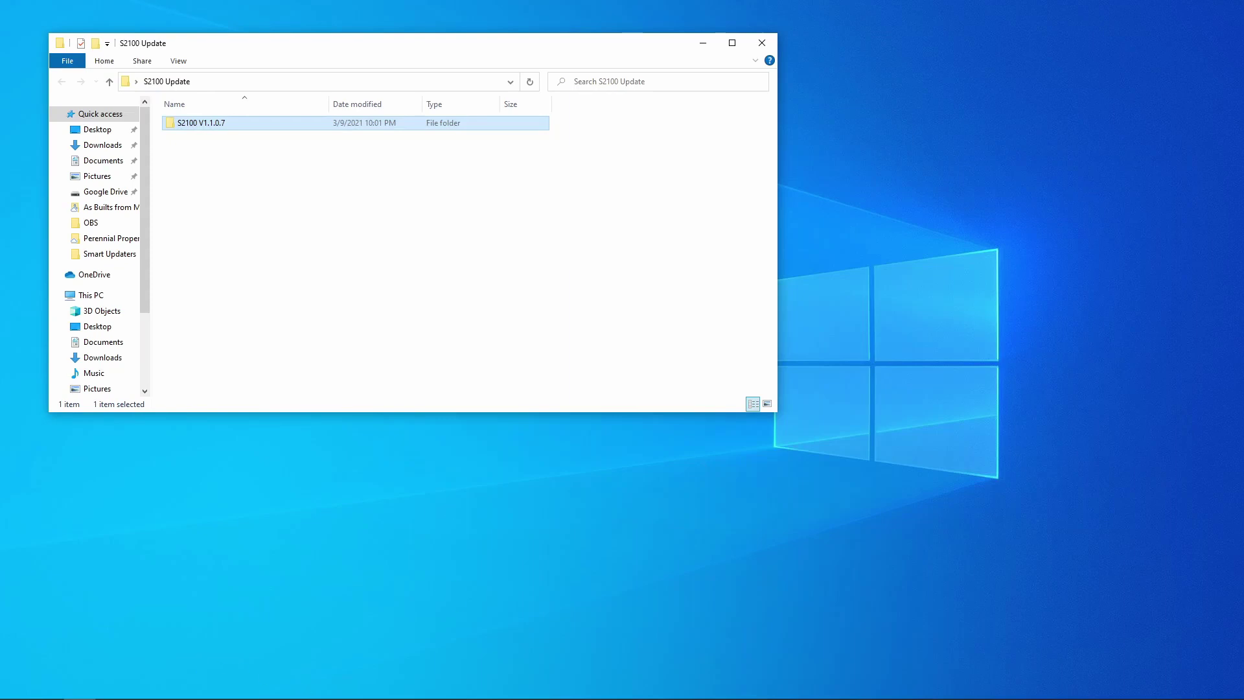
Step: Download the alternative XCA100 driver from the browser's update instructions and copy the XCA100 Driver application into the S2100 Update folder
key(alt+Tab)
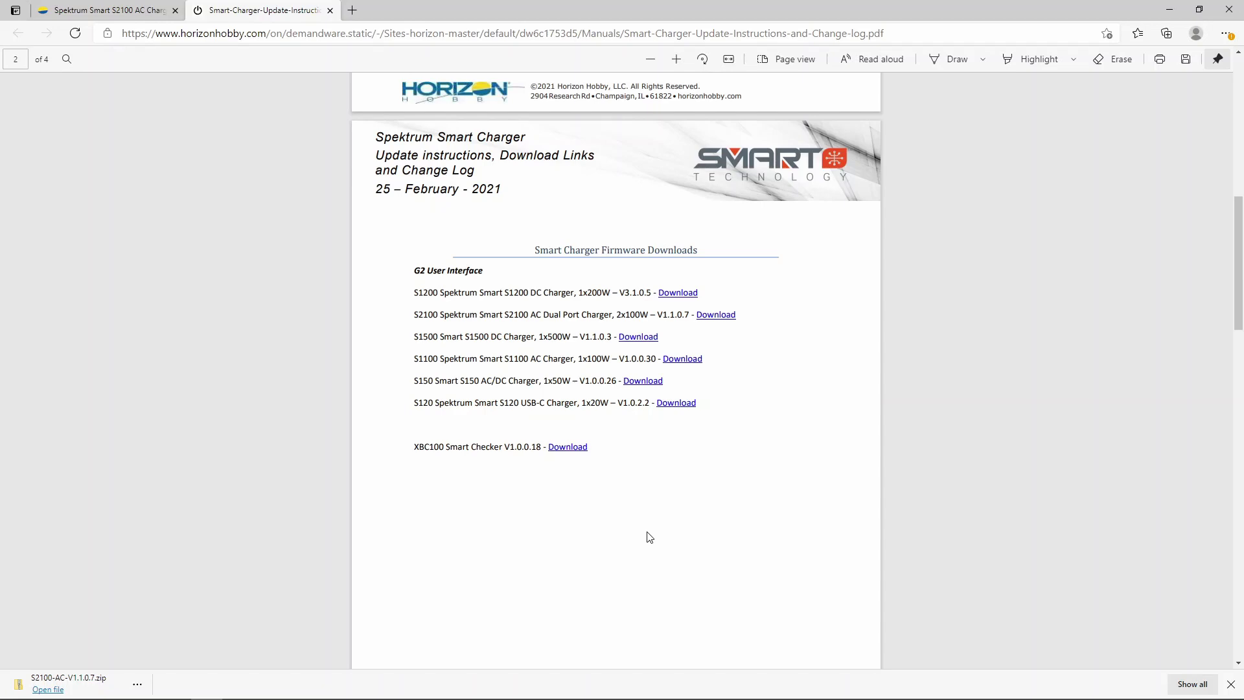
scroll(650, 537, down, 2)
scroll(650, 537, up, 10)
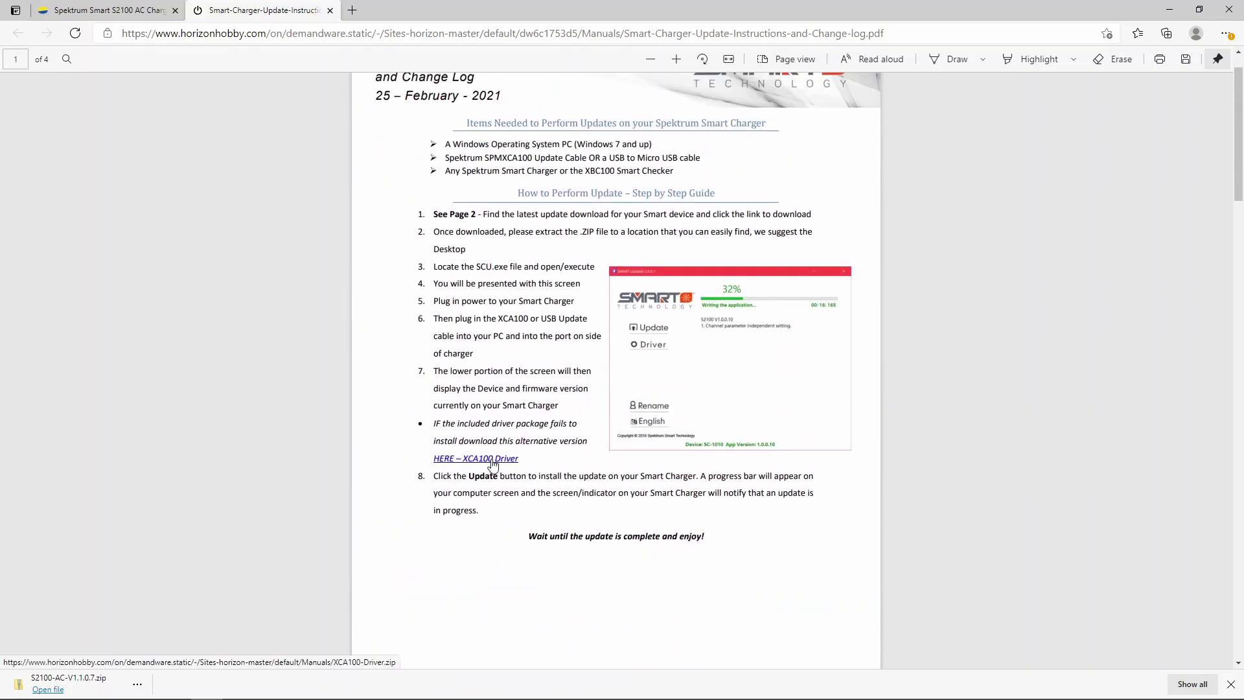
click(494, 460)
click(137, 684)
click(184, 572)
key(Return)
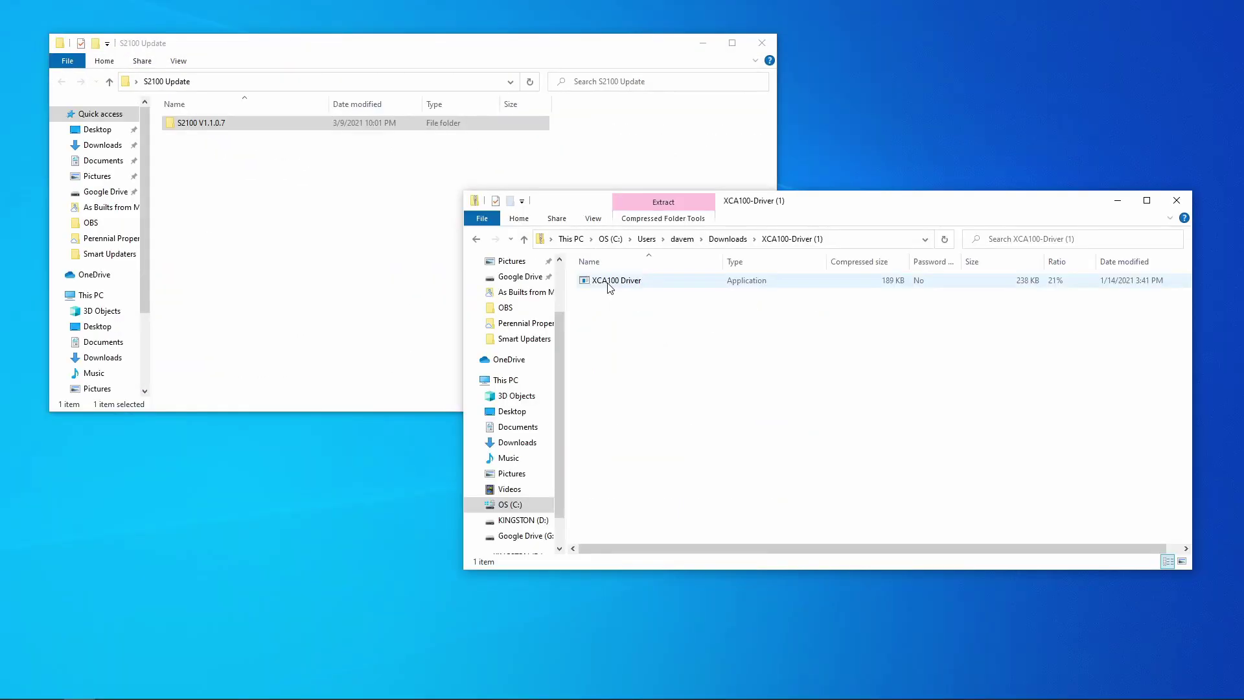
drag(609, 287, 217, 230)
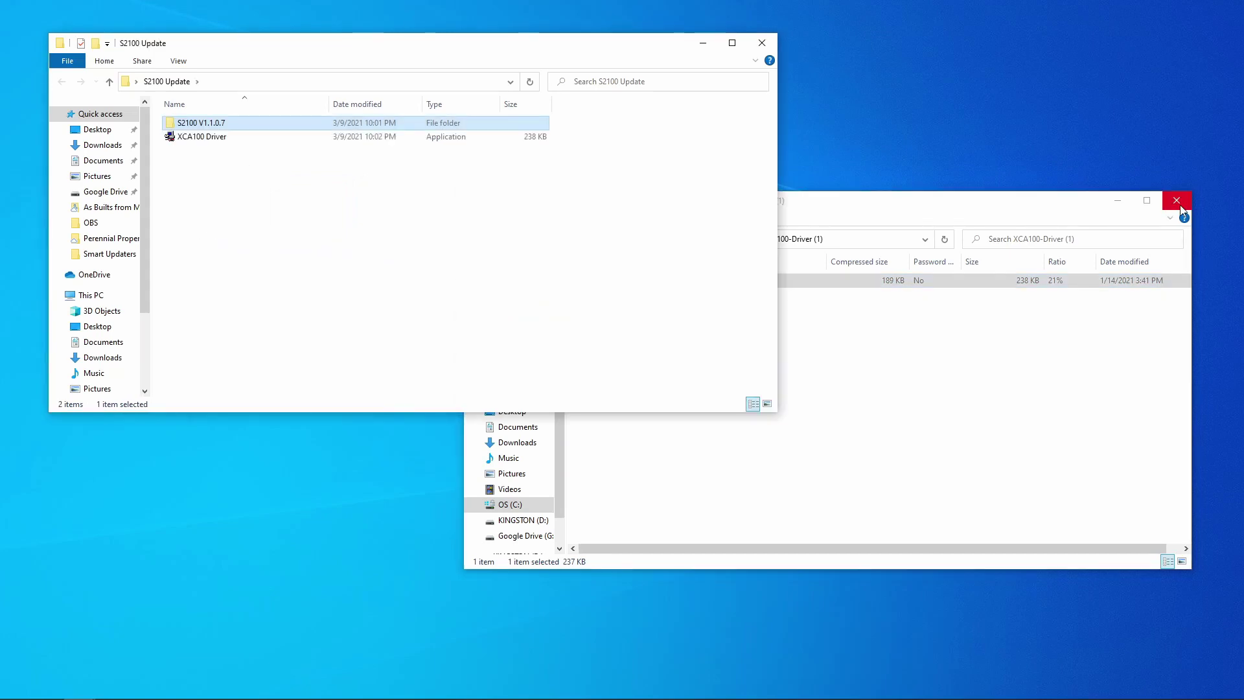
click(1176, 201)
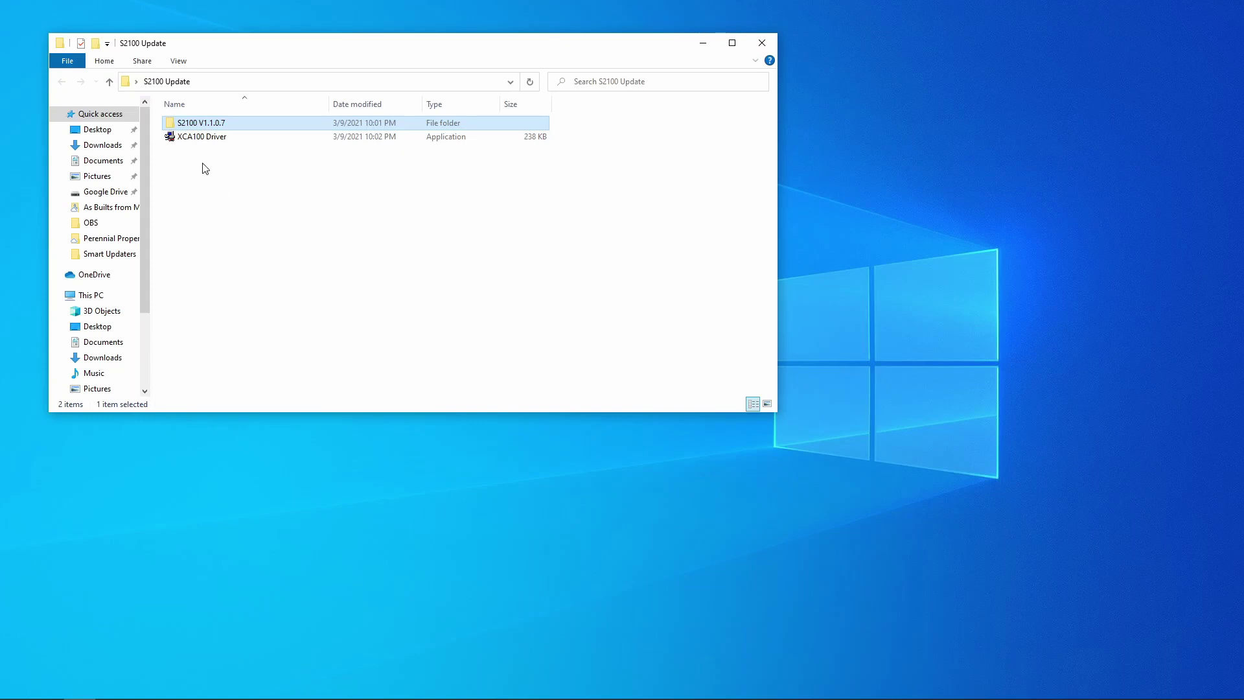
Step: Run SCU from the S2100 V1.1.0.7 folder as administrator and allow it past the Windows SmartScreen warning
mouse_move(196, 125)
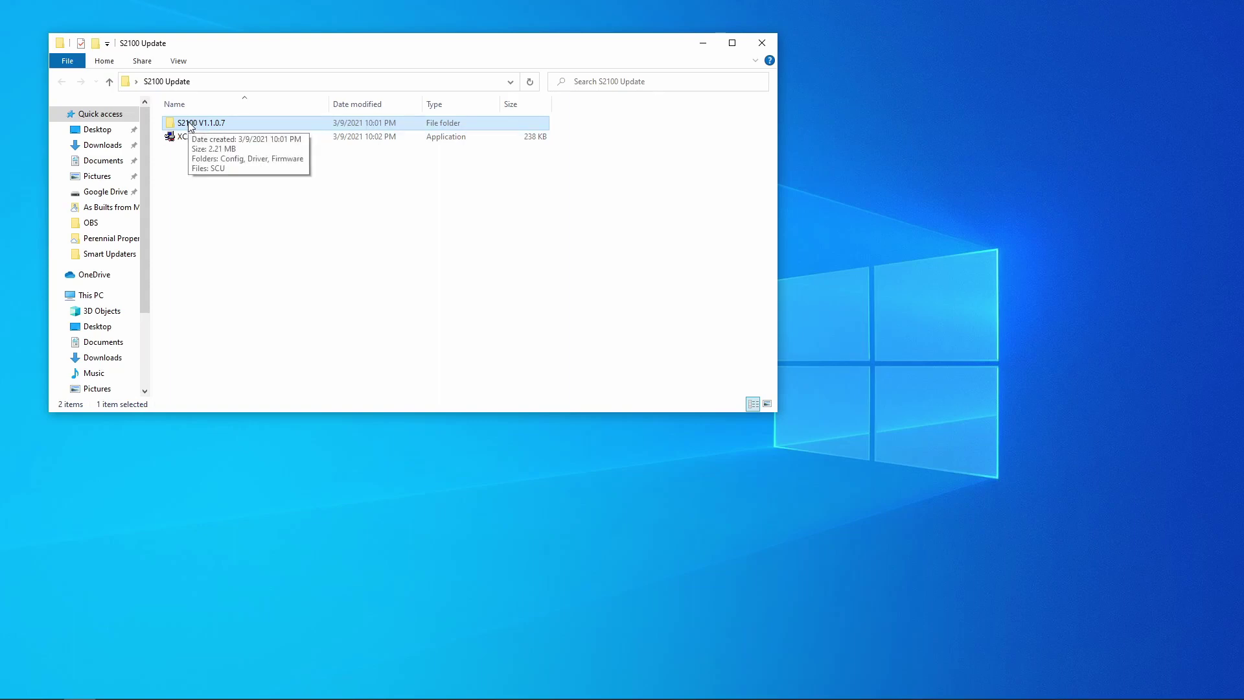
double_click(190, 127)
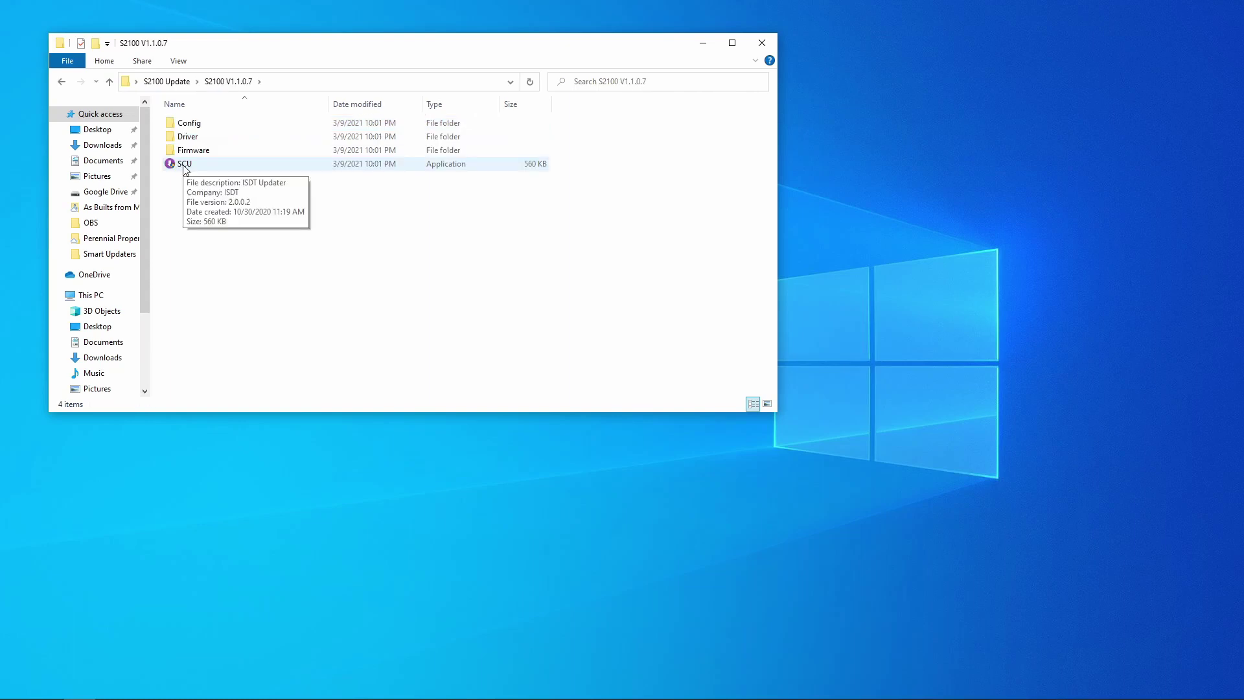
right_click(186, 170)
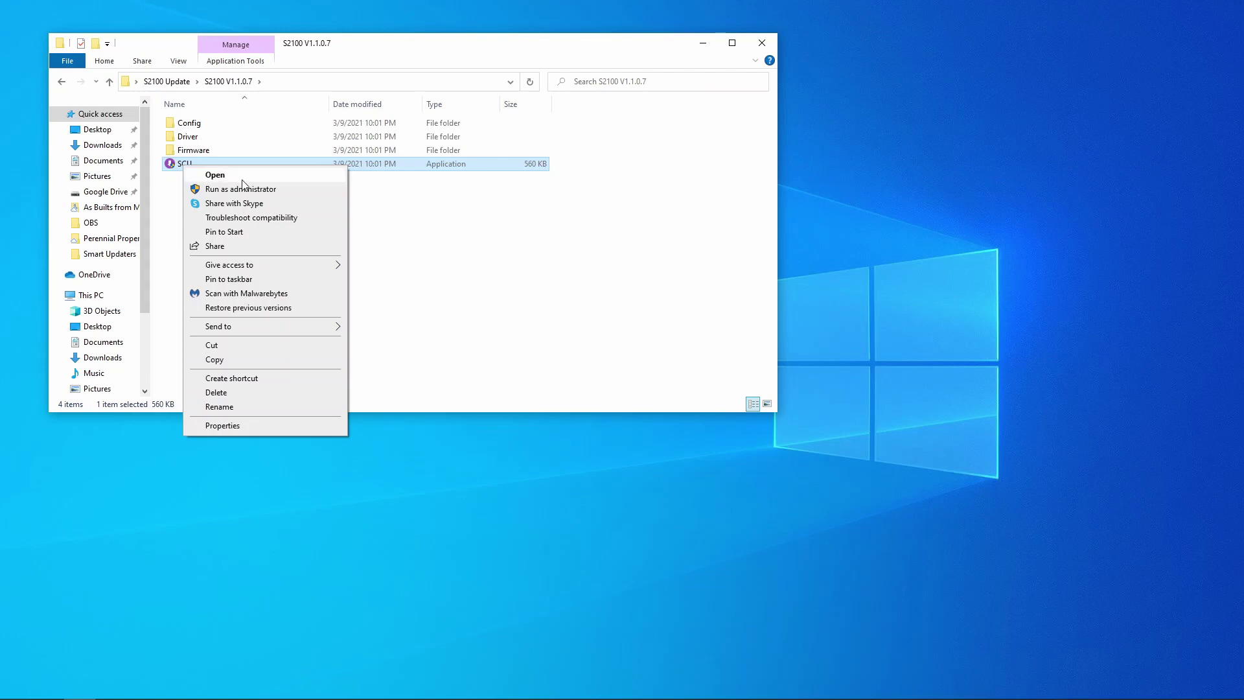
click(247, 189)
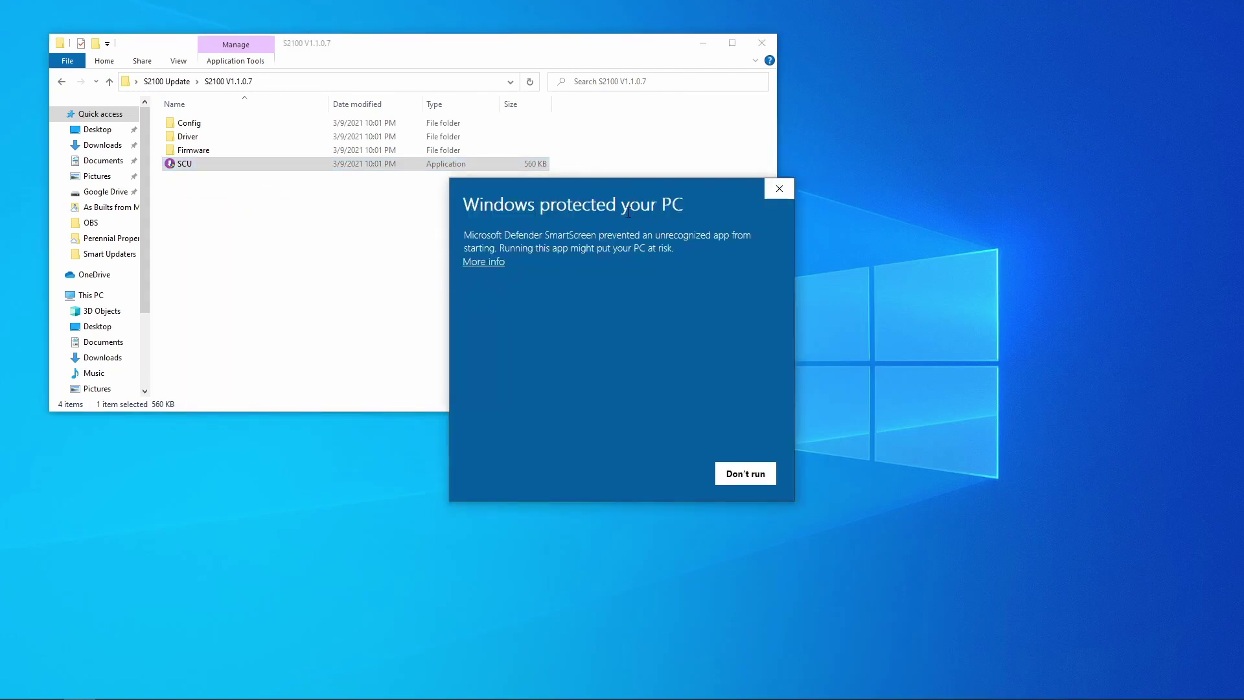
click(481, 263)
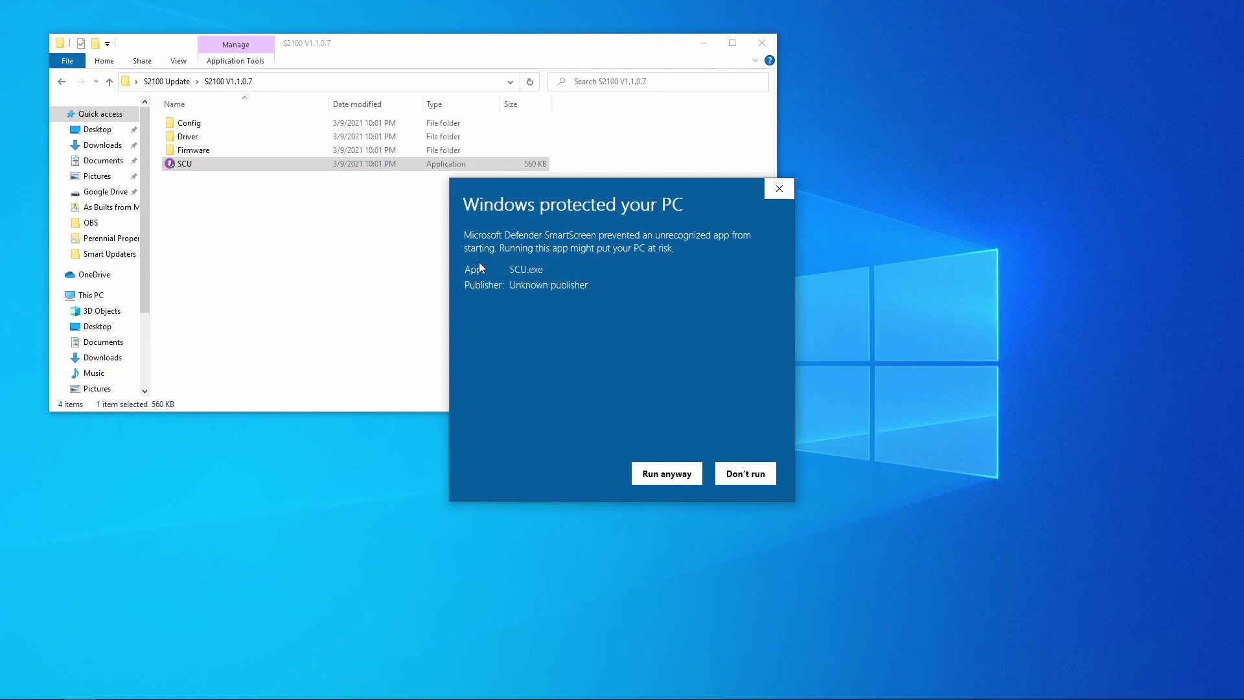
click(665, 478)
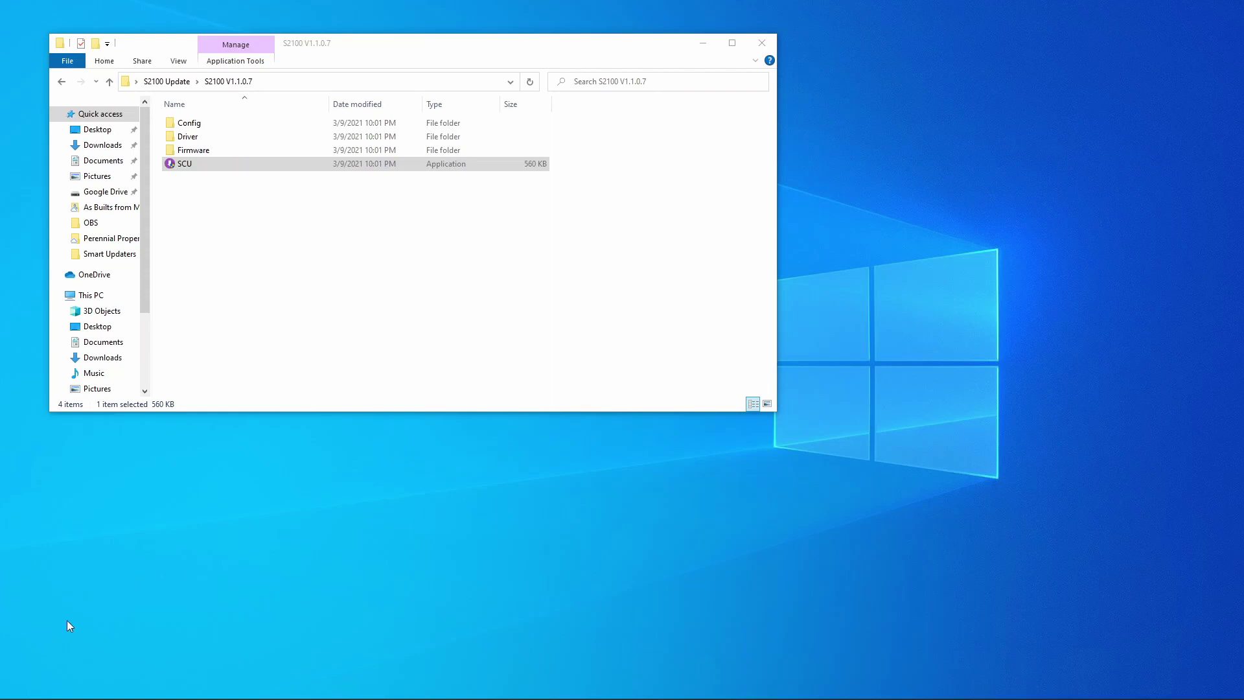
Step: Open Device Manager, collapse the network adapters and select the USB2.0-Serial entry under Other devices
mouse_move(24, 698)
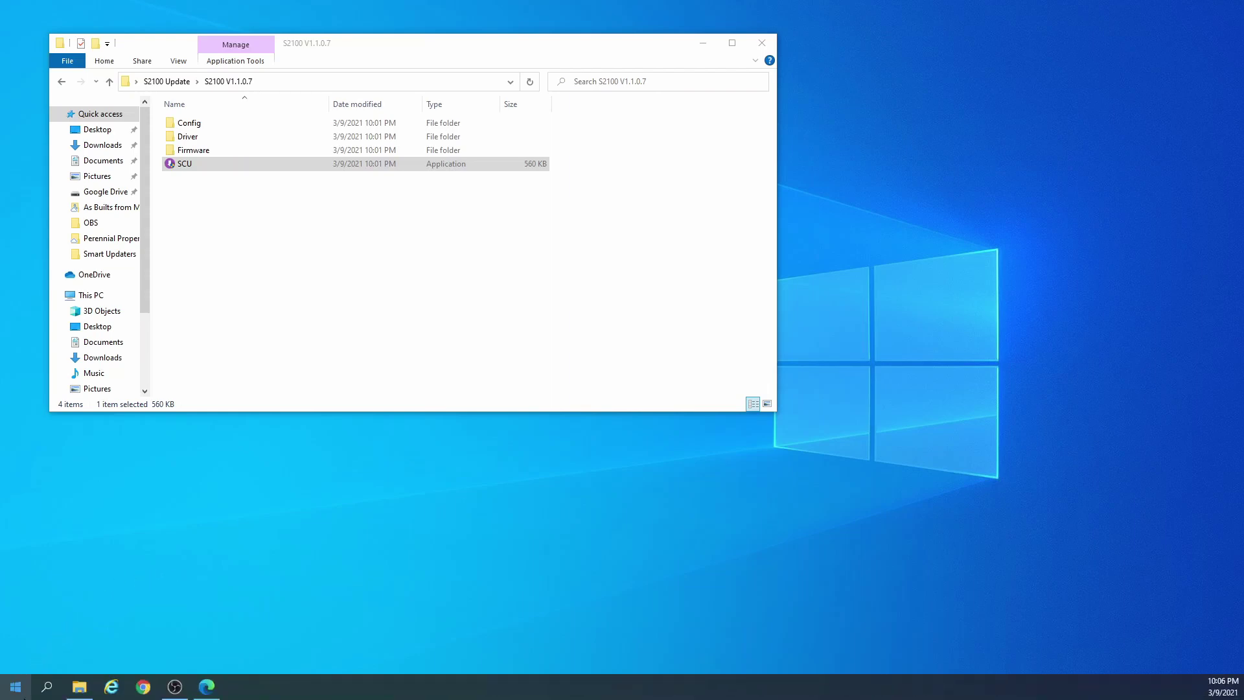
right_click(17, 690)
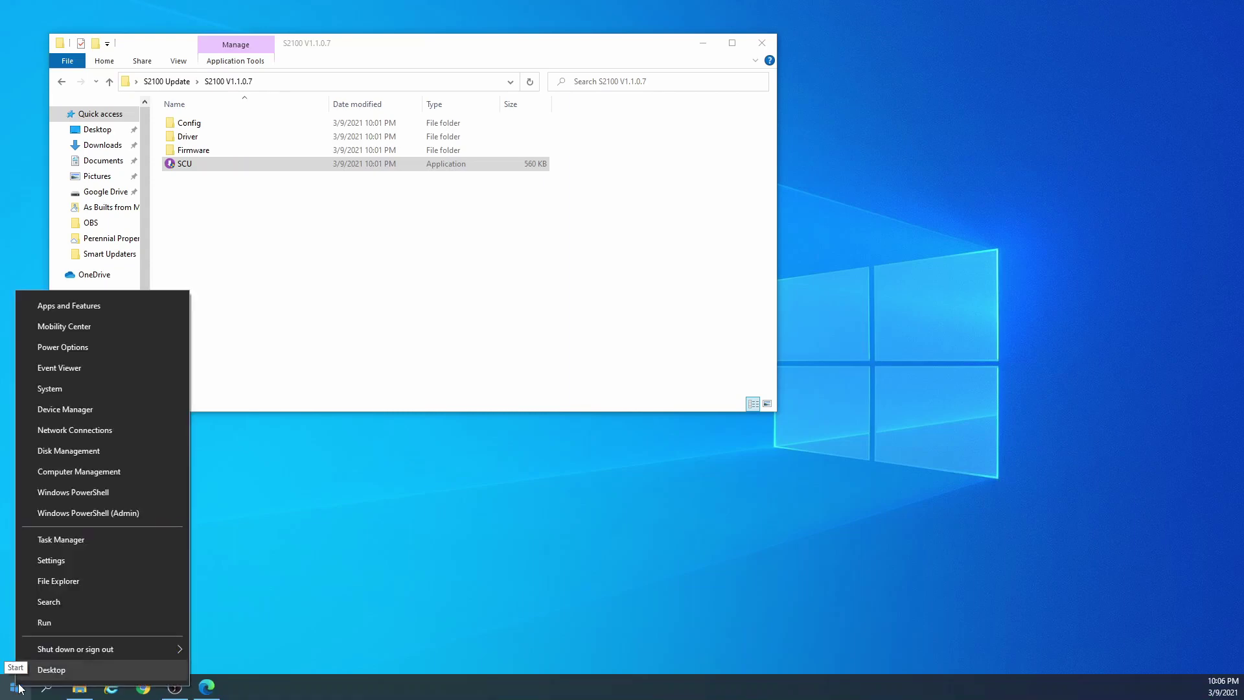
click(68, 411)
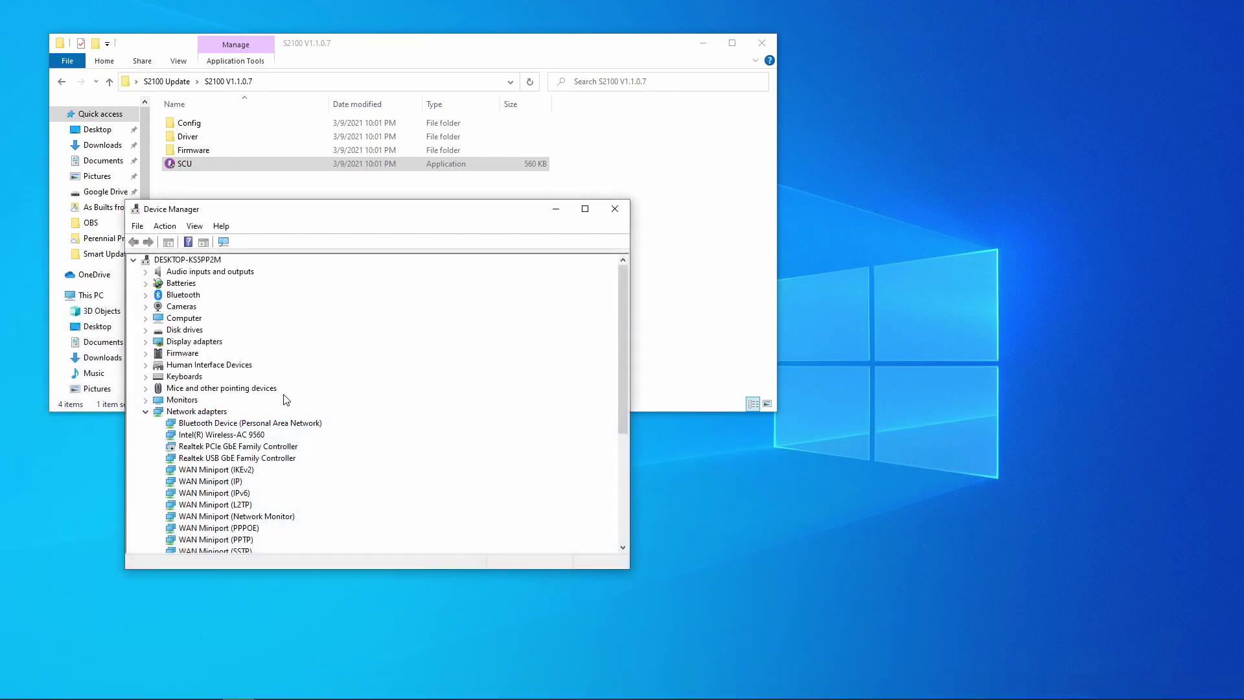
click(145, 413)
click(199, 434)
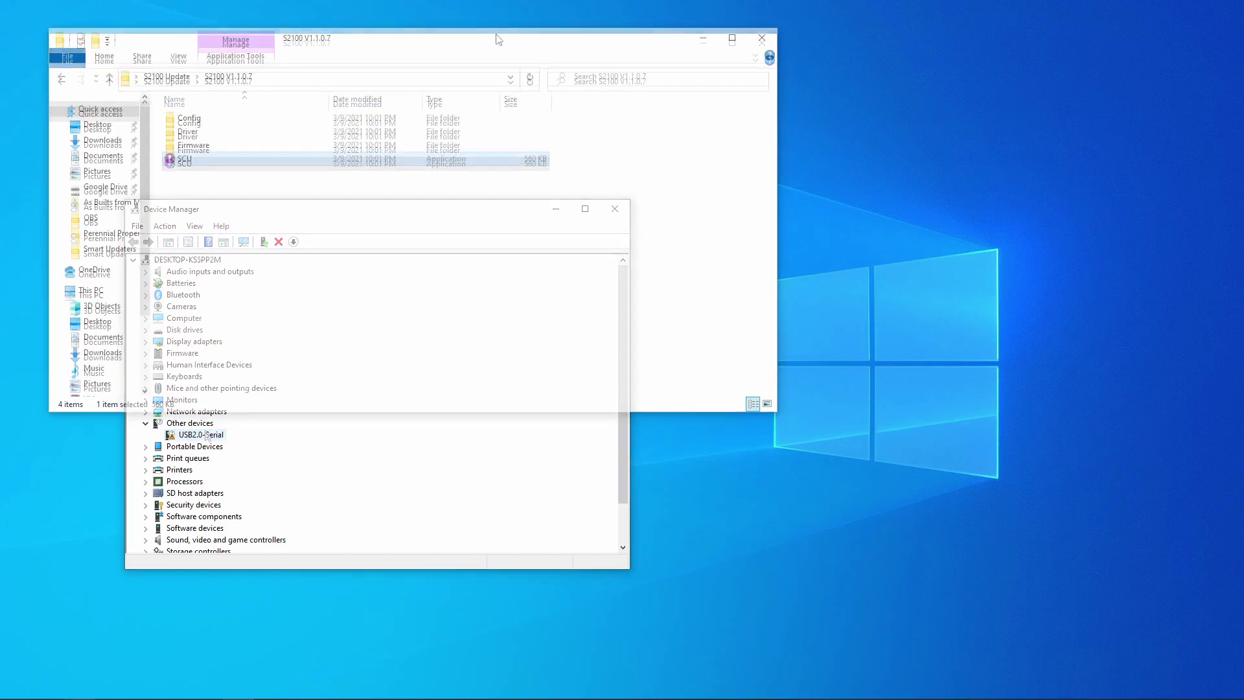
Step: Launch XCA100 Driver from the S2100 Update folder and install the CH341SER.INF device driver
drag(498, 44, 803, 99)
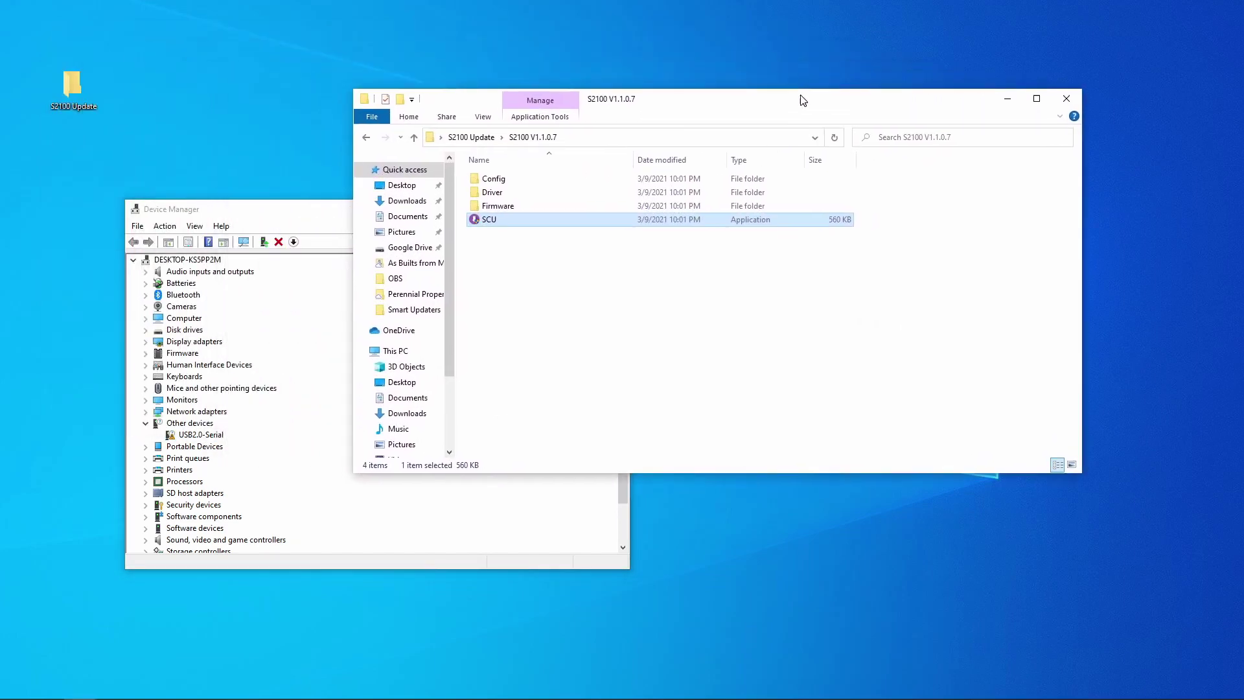
click(471, 136)
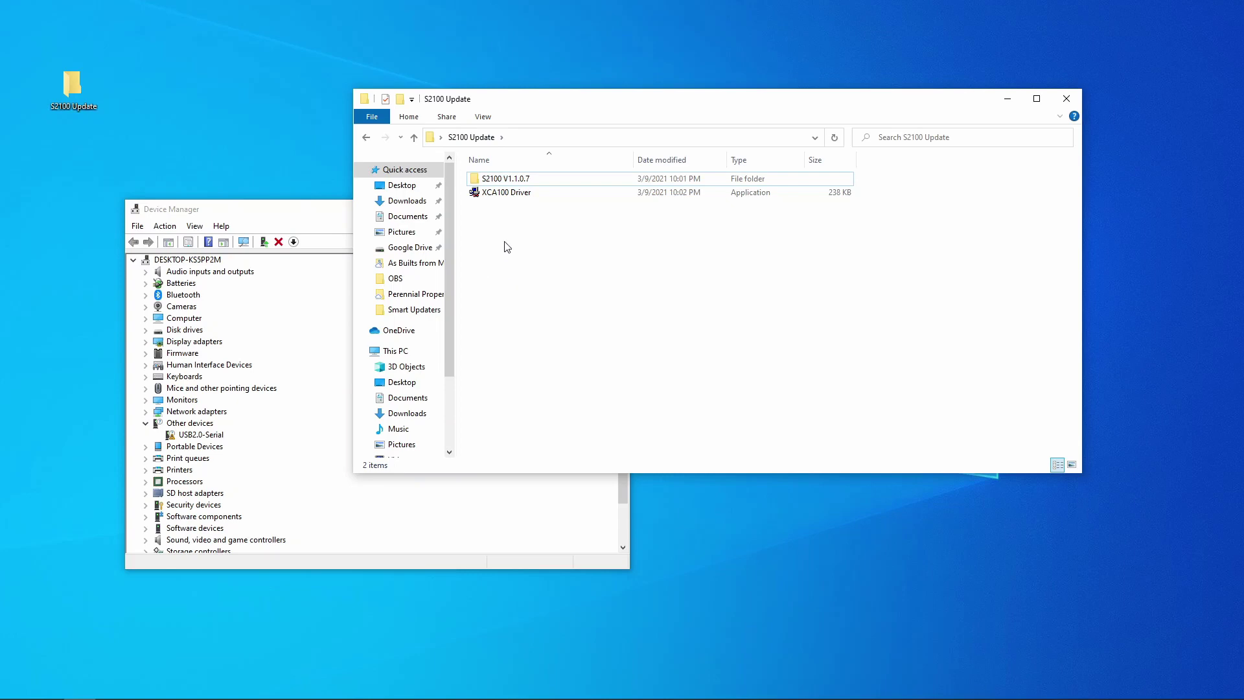
right_click(504, 196)
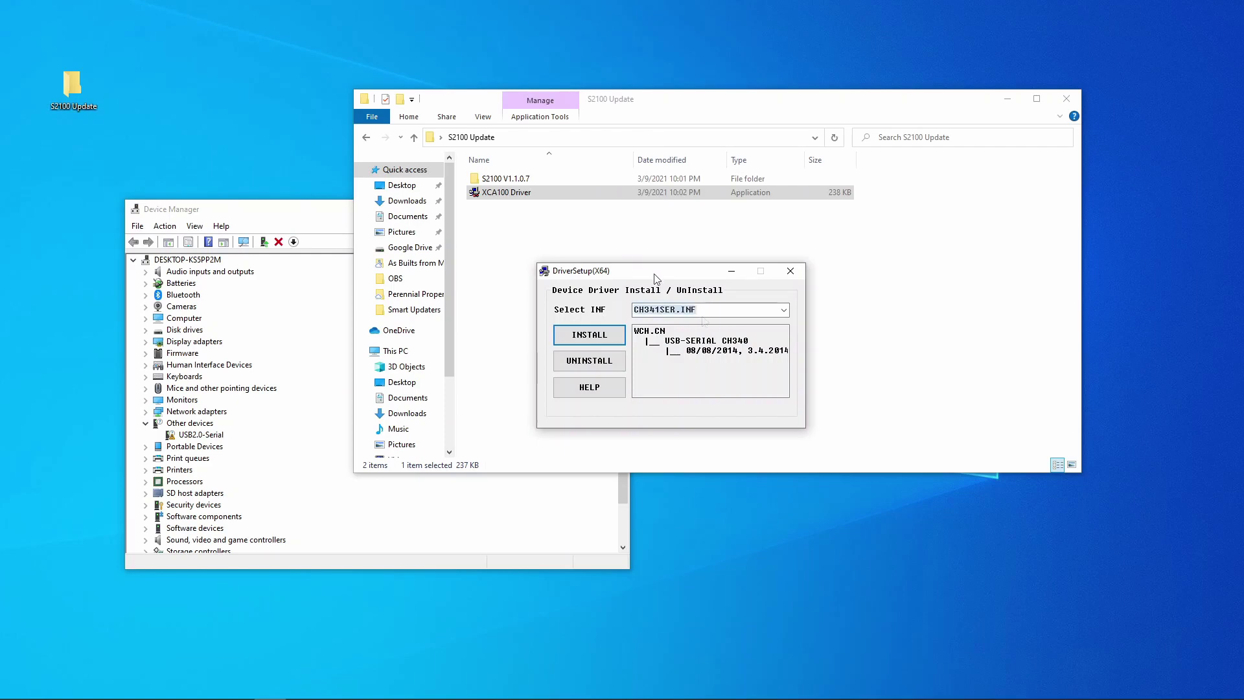
click(583, 339)
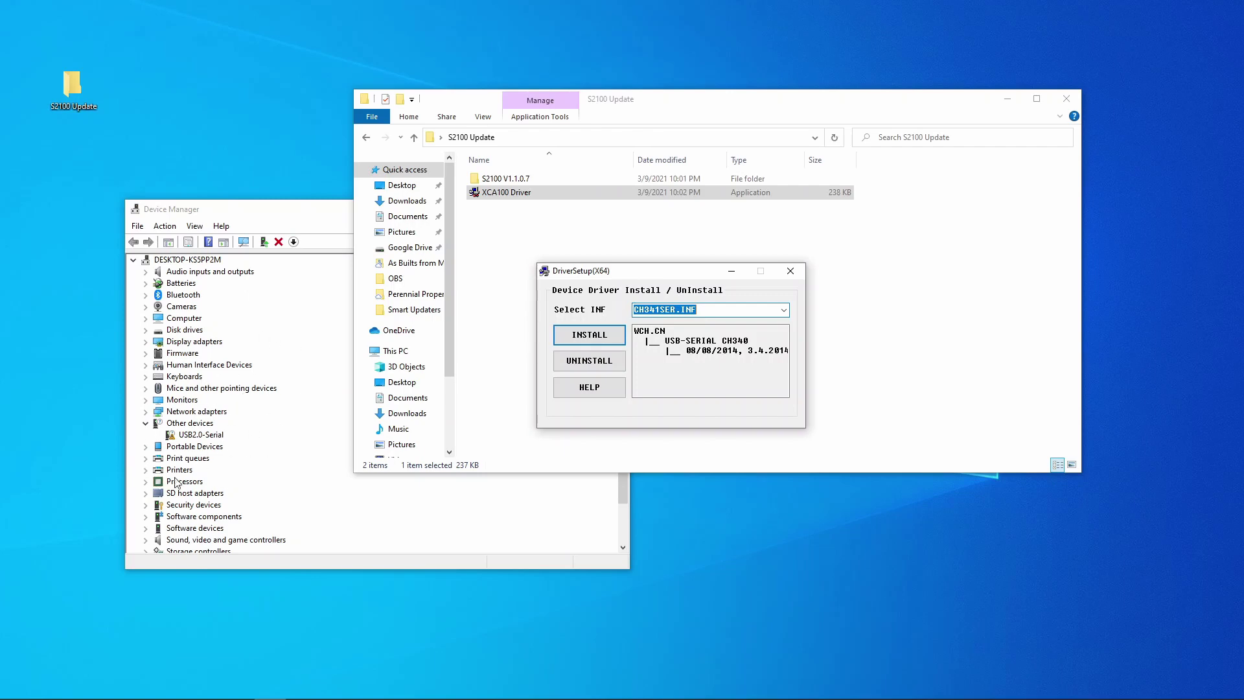
click(580, 337)
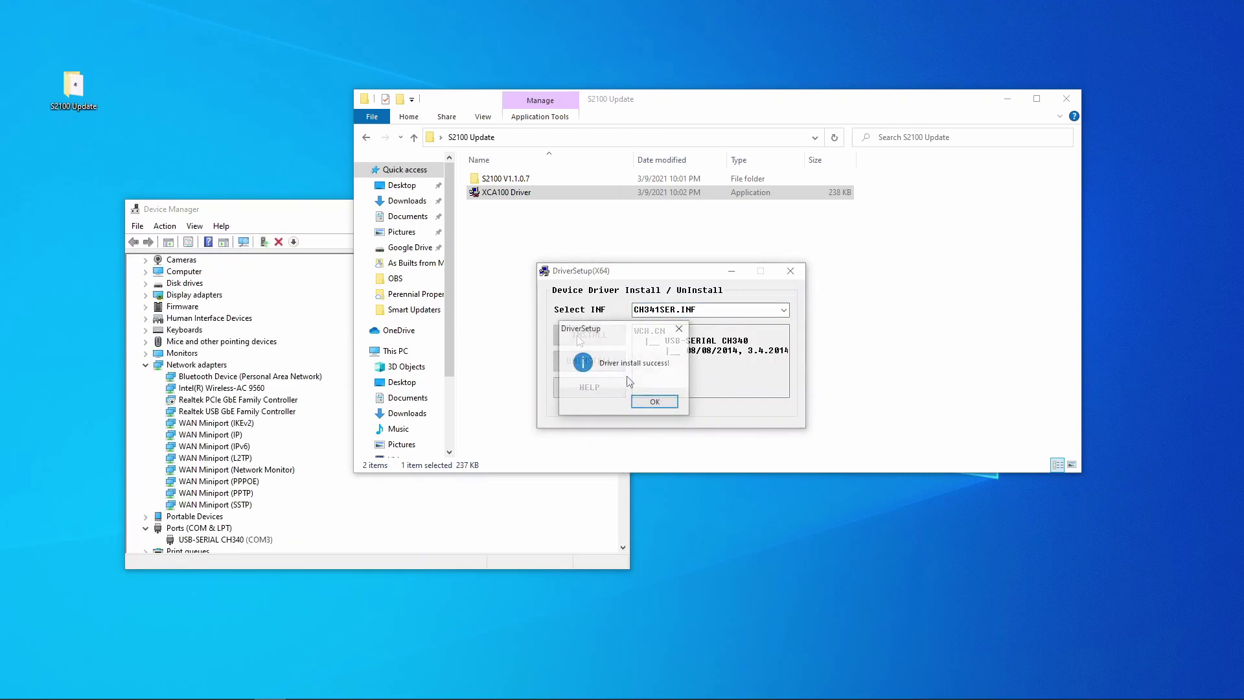
Step: Dismiss the driver installation message, close the DriverSetup window and collapse the network adapters in Device Manager
click(654, 402)
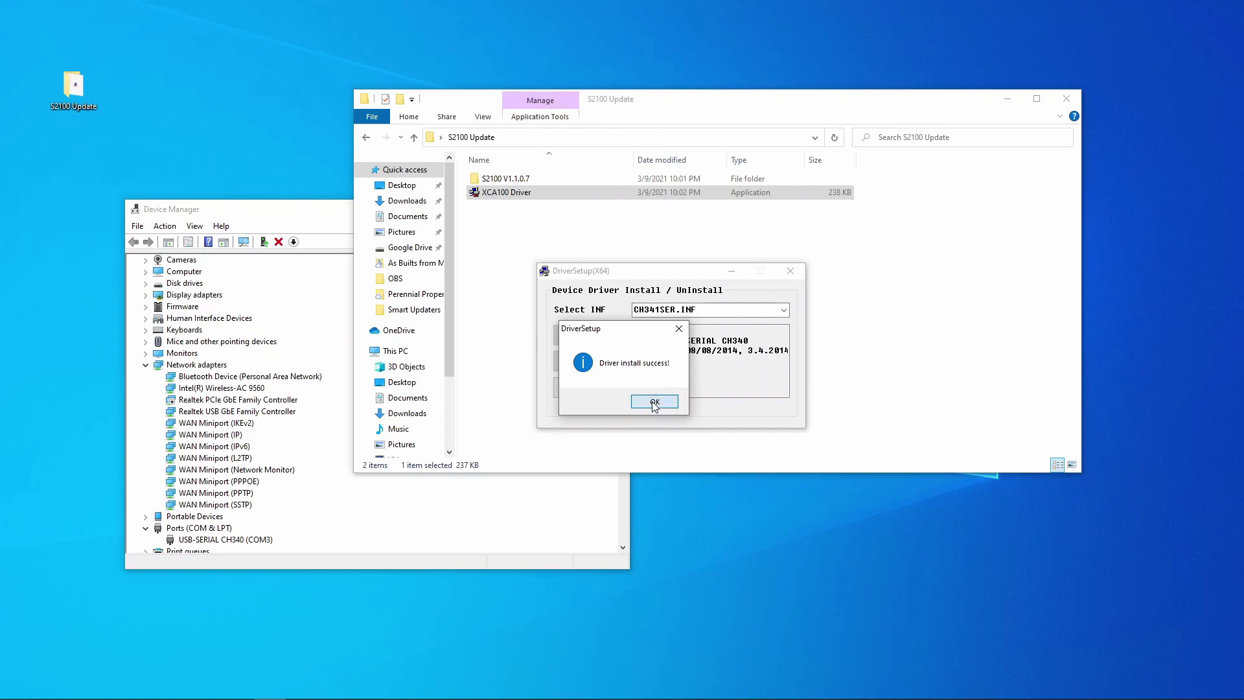
click(795, 274)
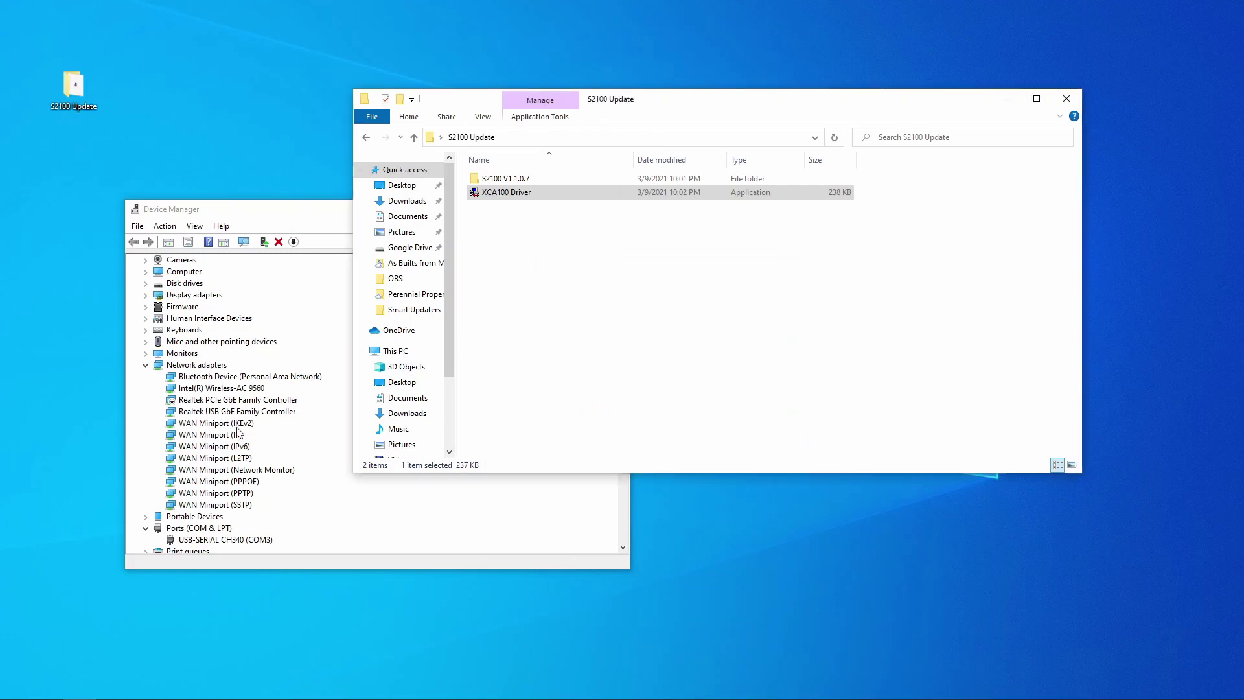
click(145, 366)
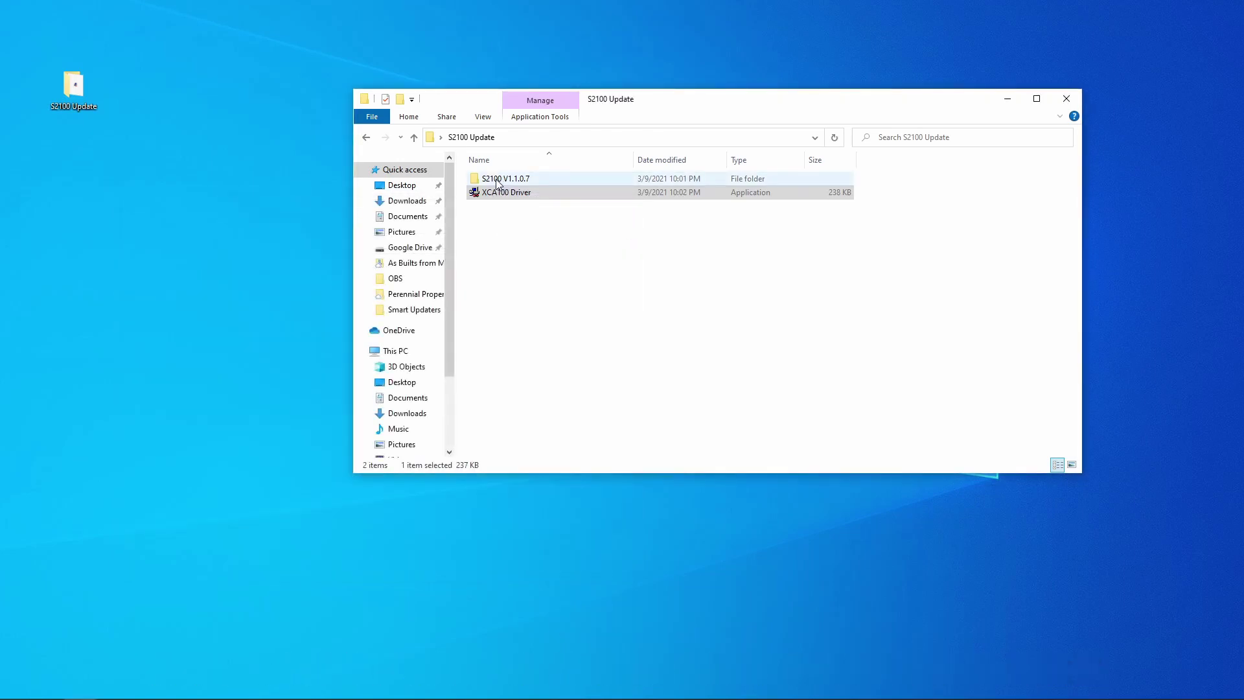
Step: Launch SCU from the S2100 V1.1.0.7 folder and start the charger's firmware update in SMART Updater
double_click(497, 183)
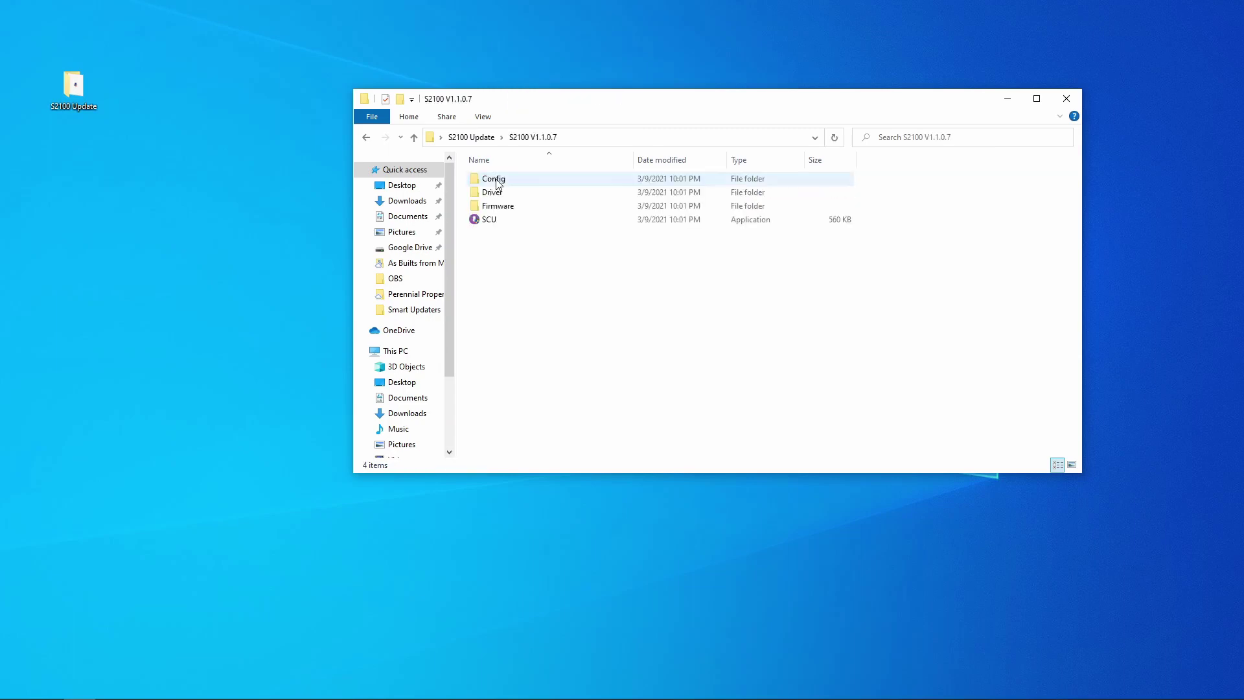
click(490, 224)
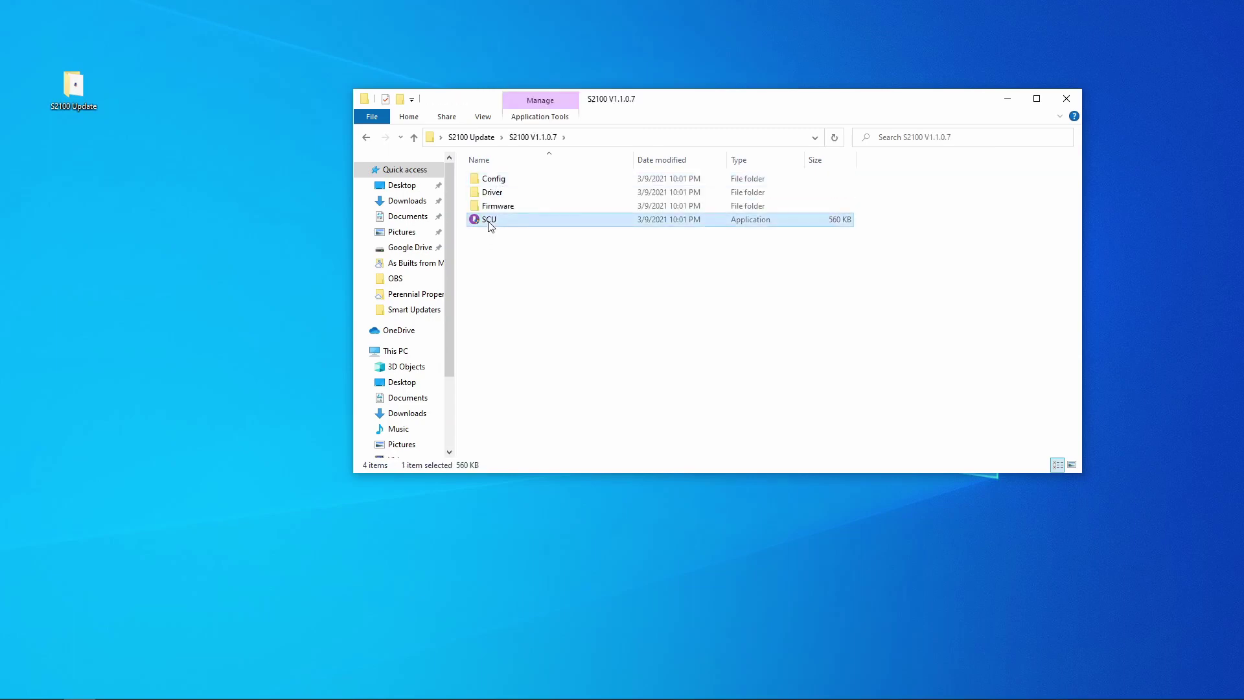
right_click(490, 224)
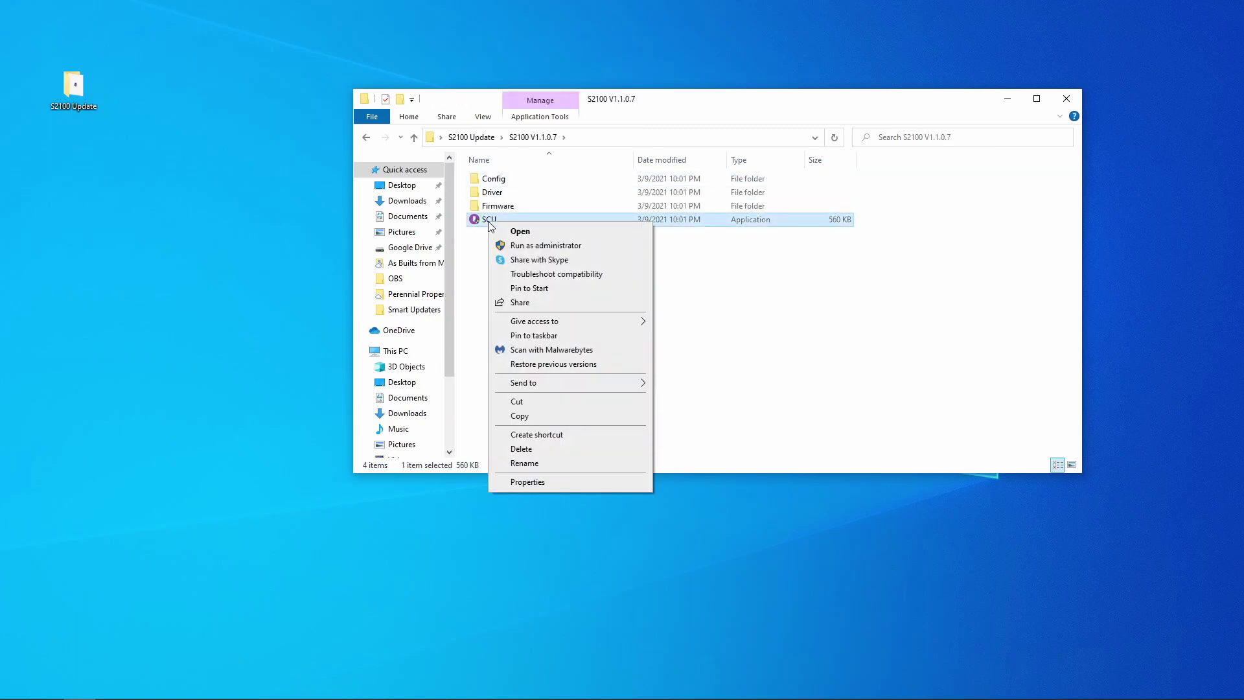
click(512, 231)
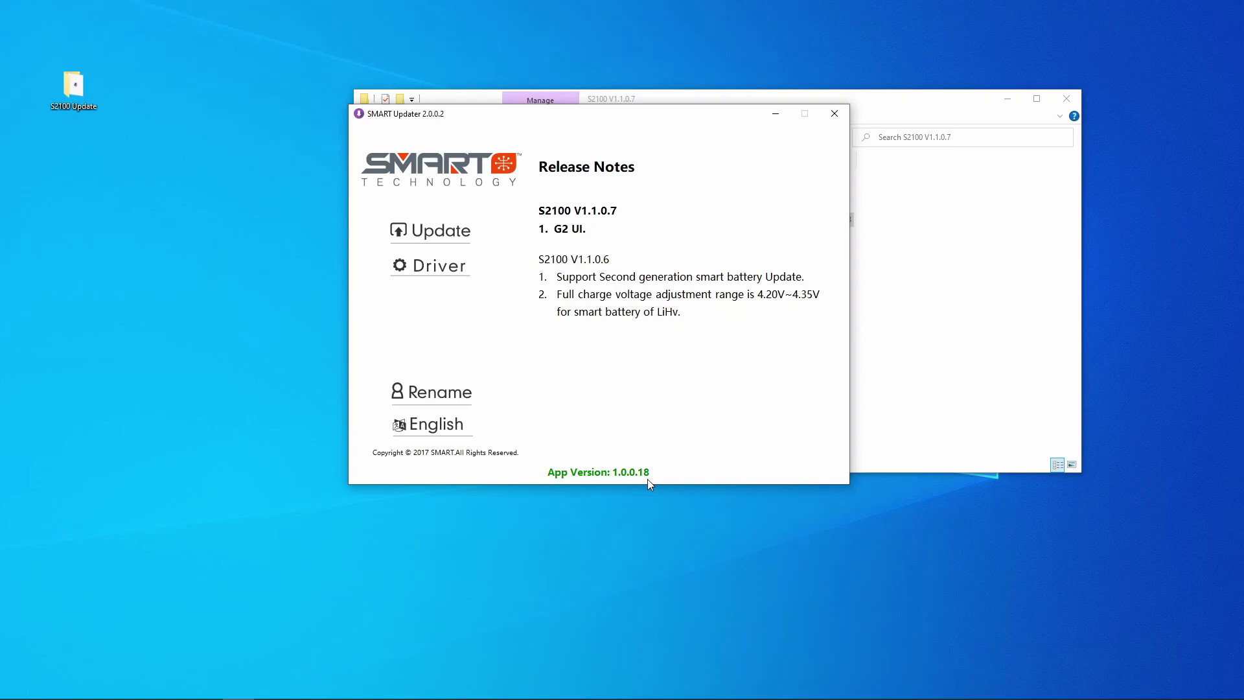
click(421, 234)
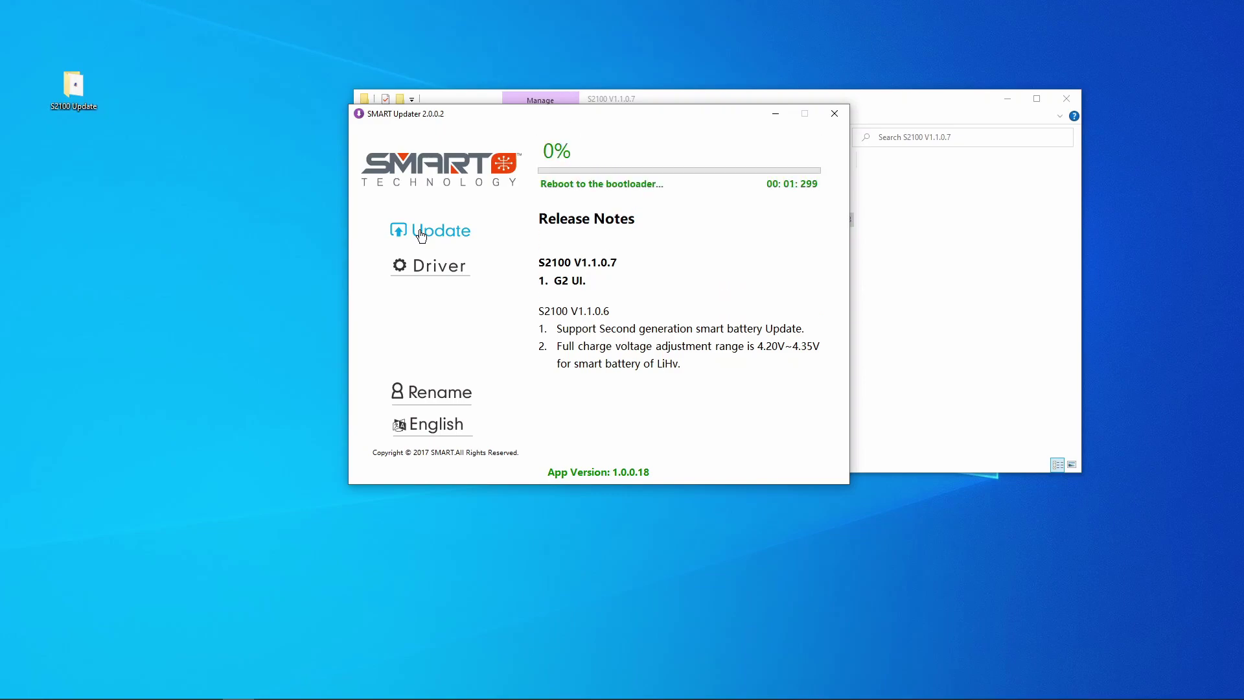